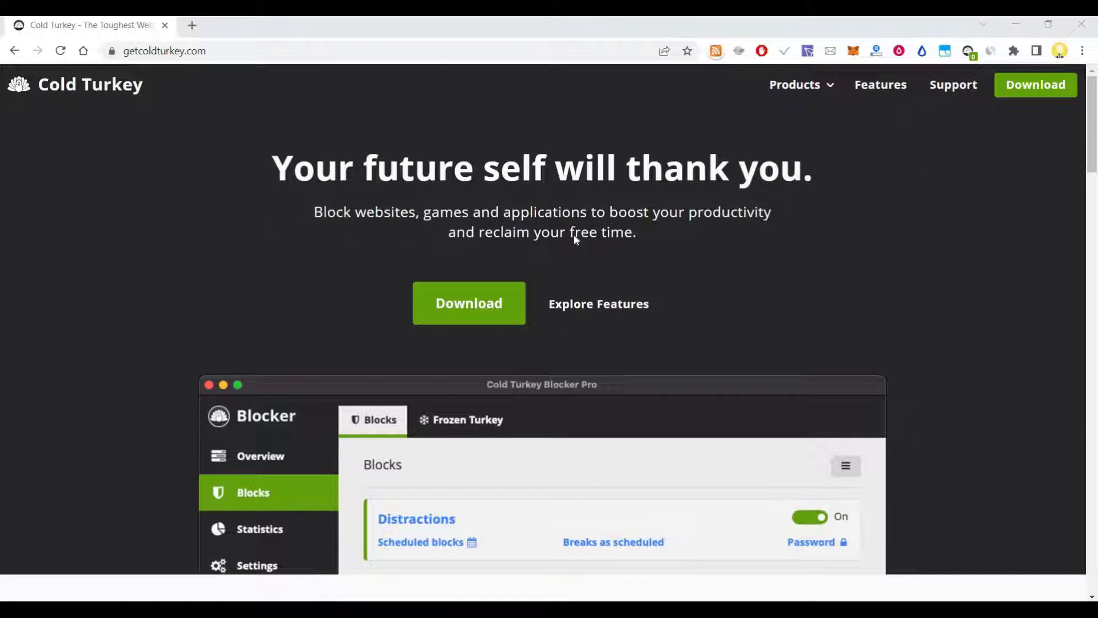
Scroll the getcoldturkey.com homepage down to the As Mentioned On section
{"action": "scroll", "coordinate": [575, 238], "scroll_direction": "down", "scroll_amount": 5}
{"action": "scroll", "coordinate": [574, 238], "scroll_direction": "up", "scroll_amount": 1}
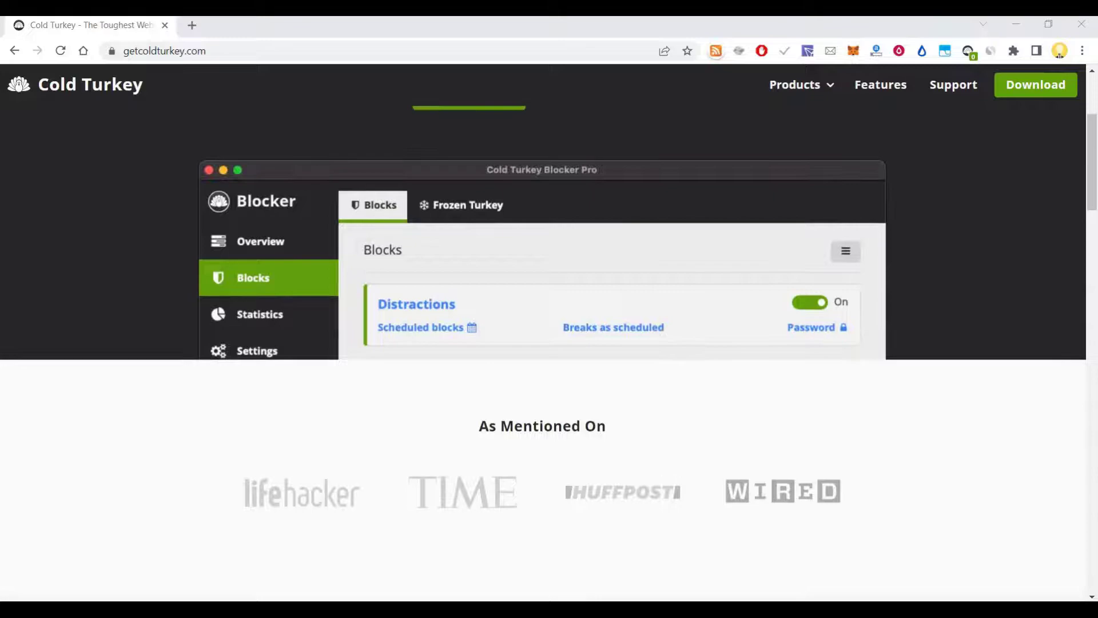
{"action": "key", "text": "super+d"}
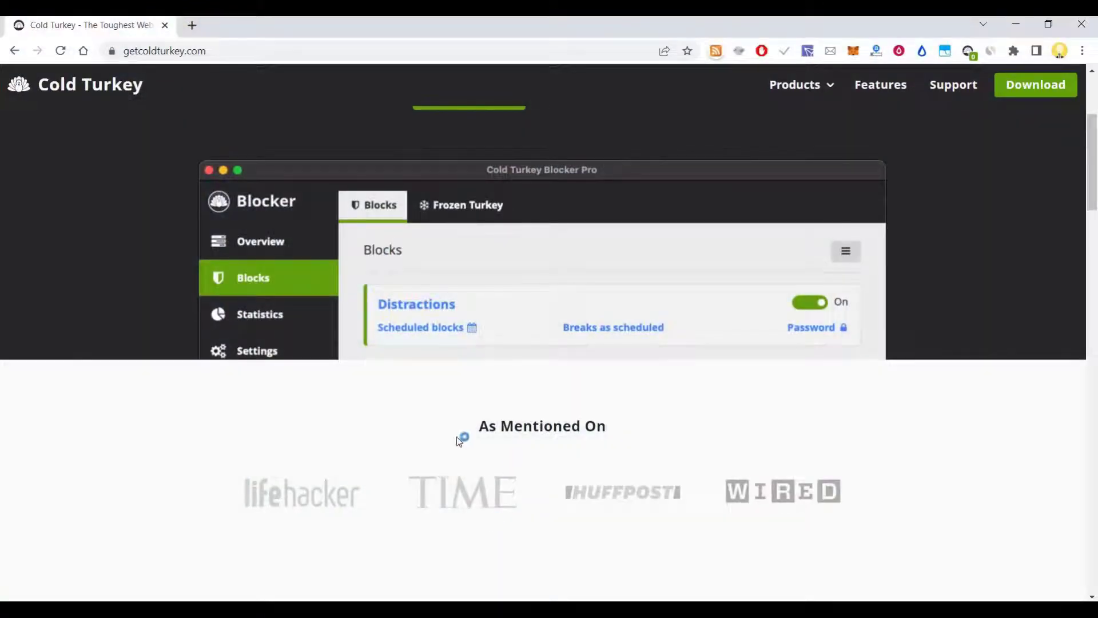
Load opportunitydesk.org from the 'OP' suggestion, then launch Cold Turkey Blocker from the system tray
{"action": "left_click", "coordinate": [189, 50]}
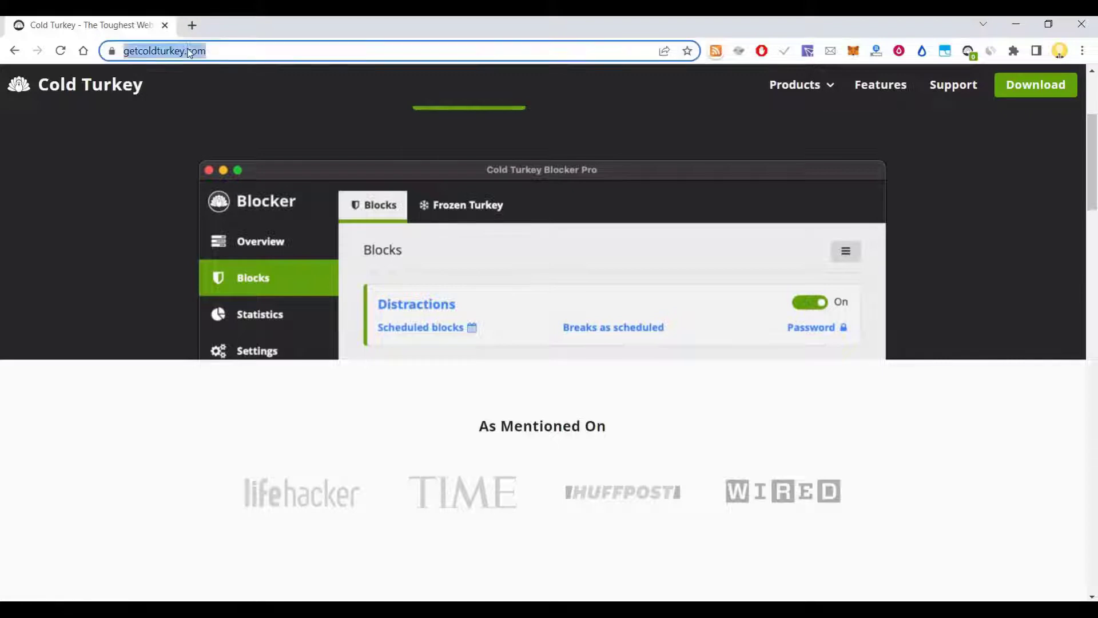
{"action": "type", "text": "OP"}
{"action": "key", "text": "Return"}
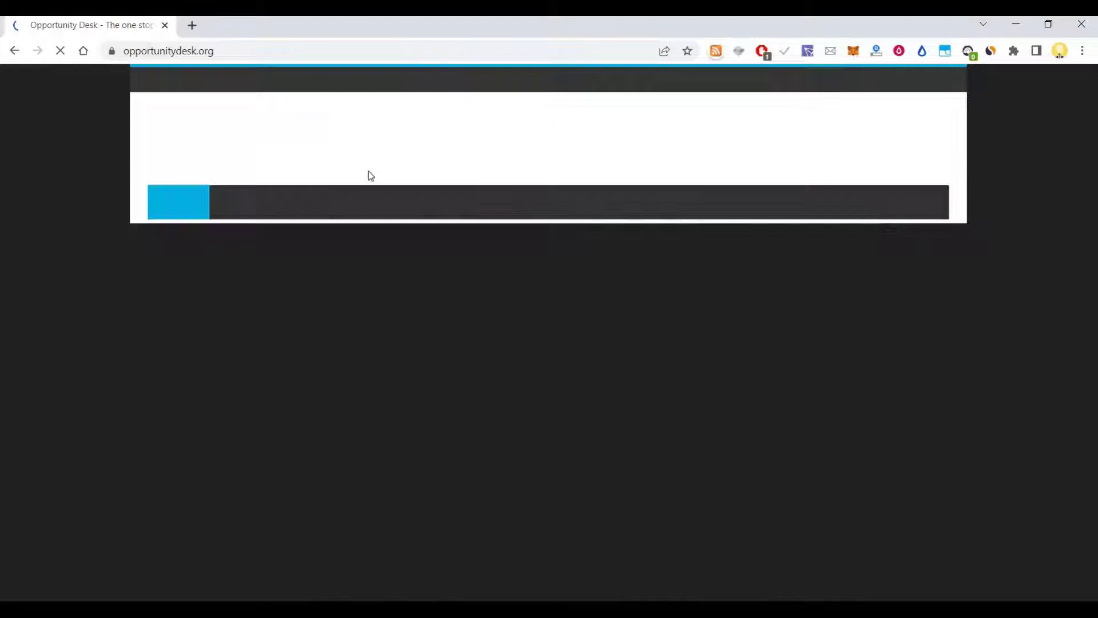
{"action": "scroll", "coordinate": [504, 583], "scroll_direction": "down", "scroll_amount": 3}
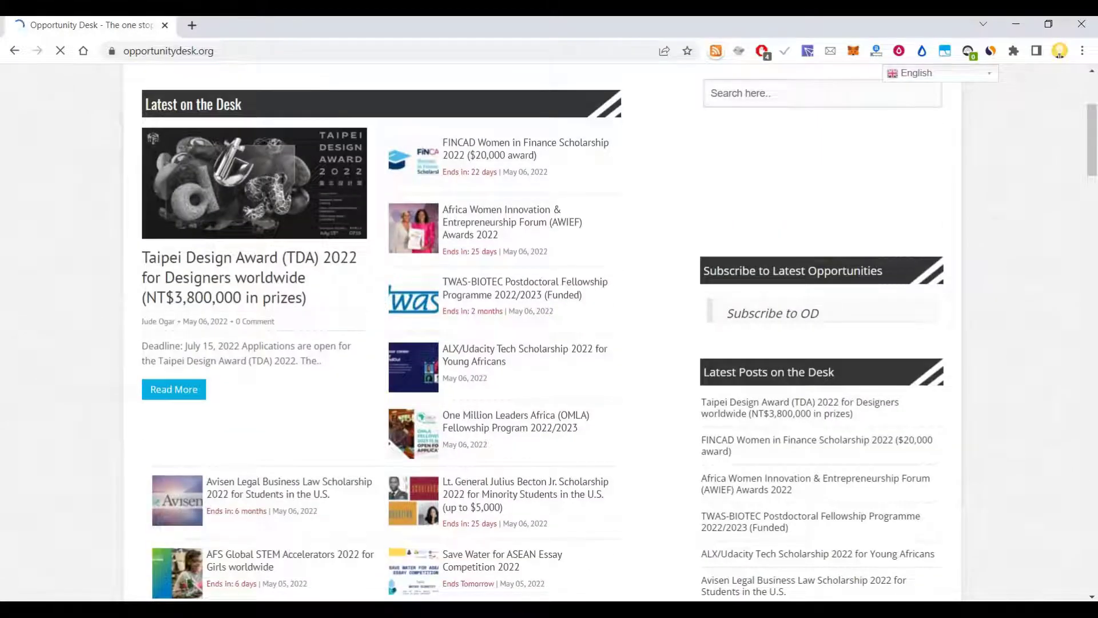
{"action": "left_click", "coordinate": [870, 608]}
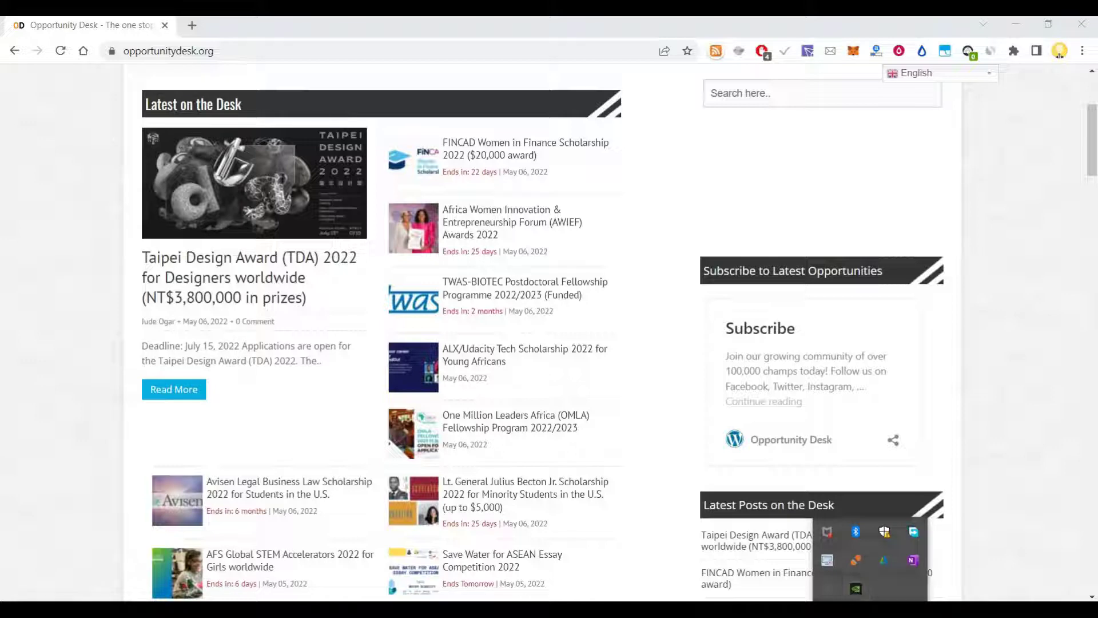
{"action": "left_click", "coordinate": [827, 532]}
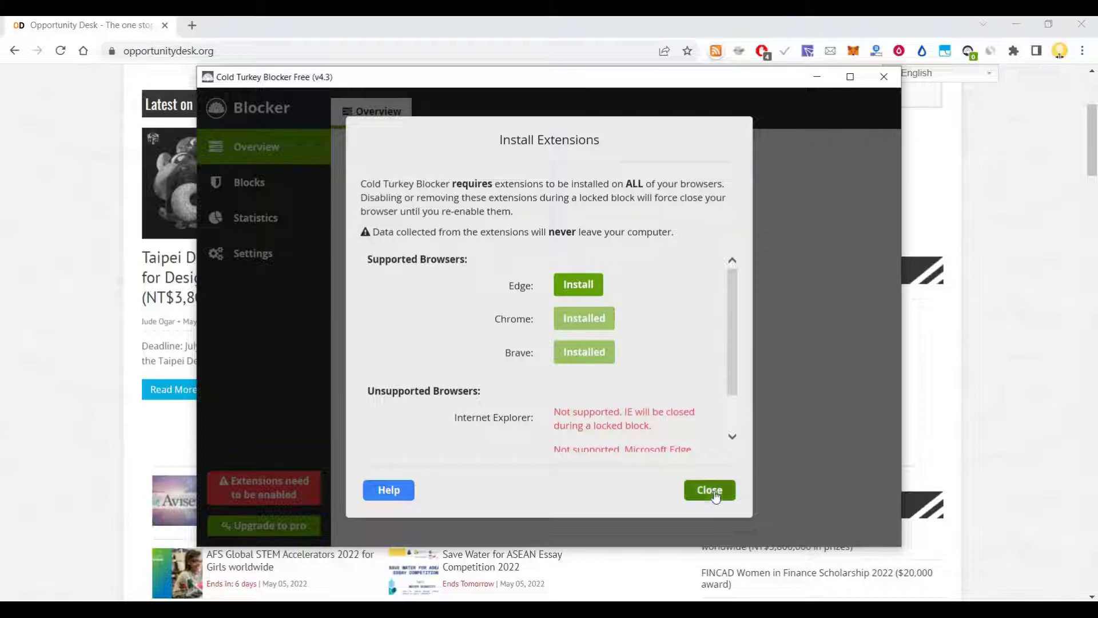
Close the Install Extensions notice to reveal the empty Overview page
{"action": "left_click", "coordinate": [691, 497]}
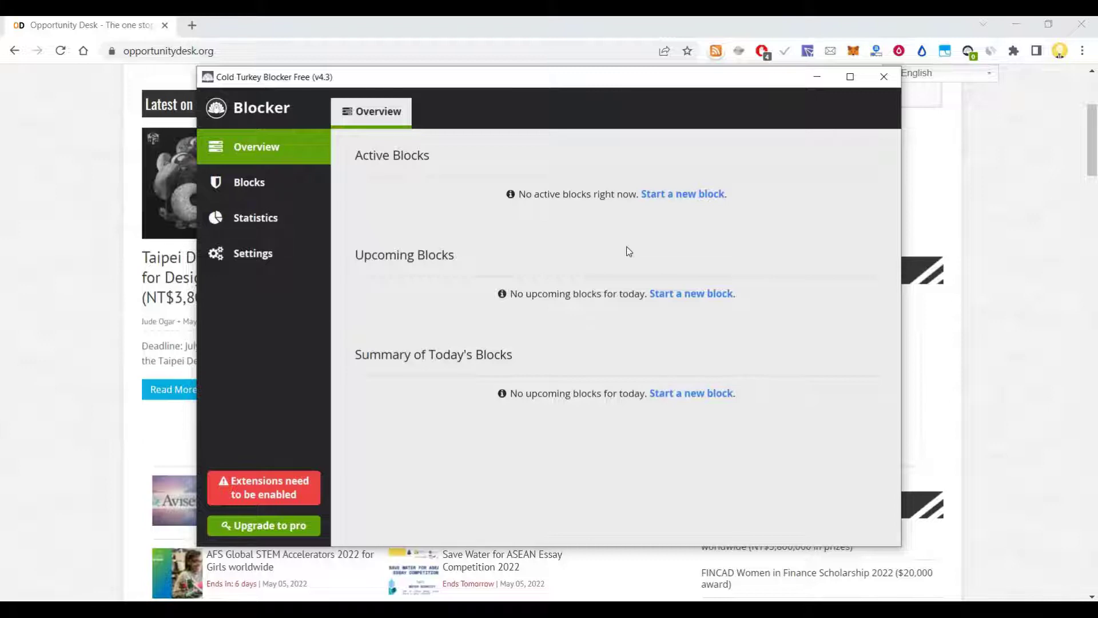
Save DISTRACTION_1's opportunitydesk.org list, switch the block on, and reopen its Website Exceptions
{"action": "left_click", "coordinate": [279, 191]}
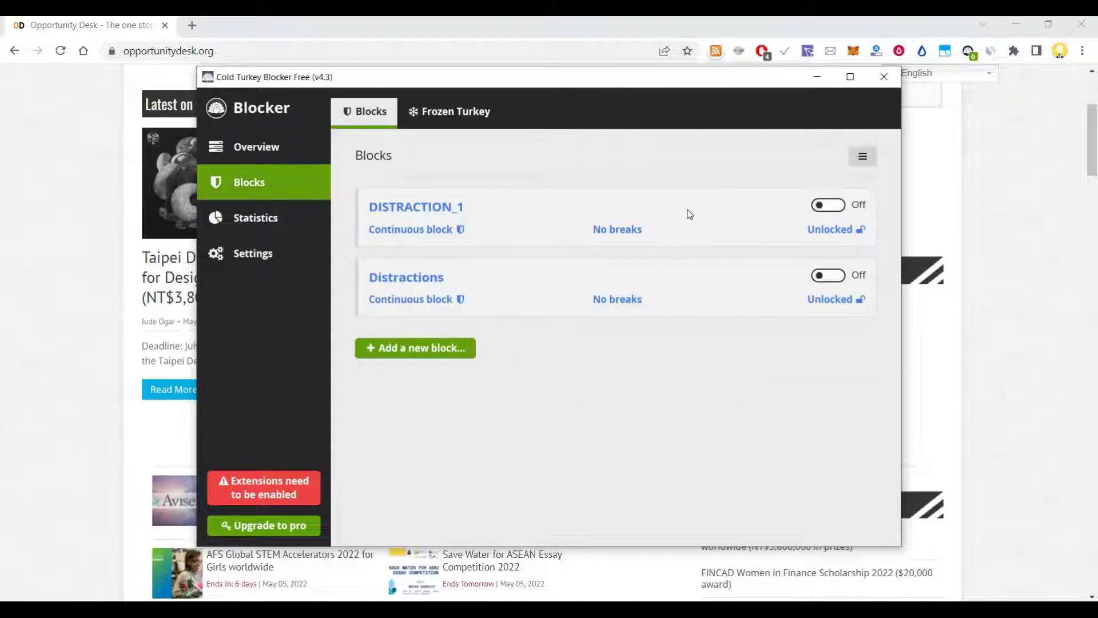
{"action": "left_click", "coordinate": [415, 207]}
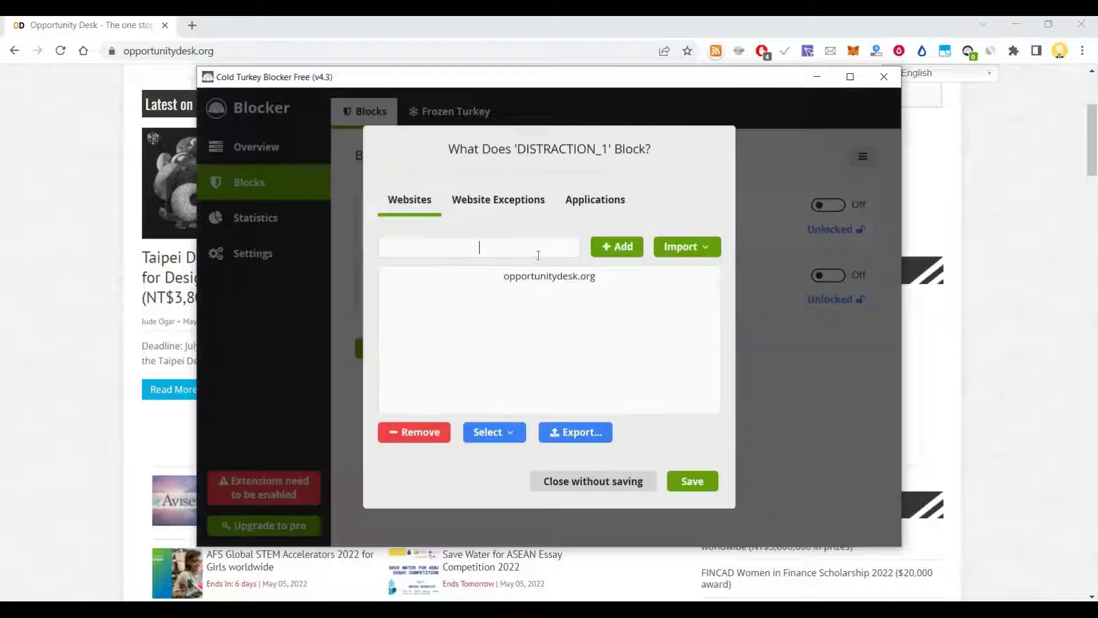
{"action": "left_click", "coordinate": [587, 283]}
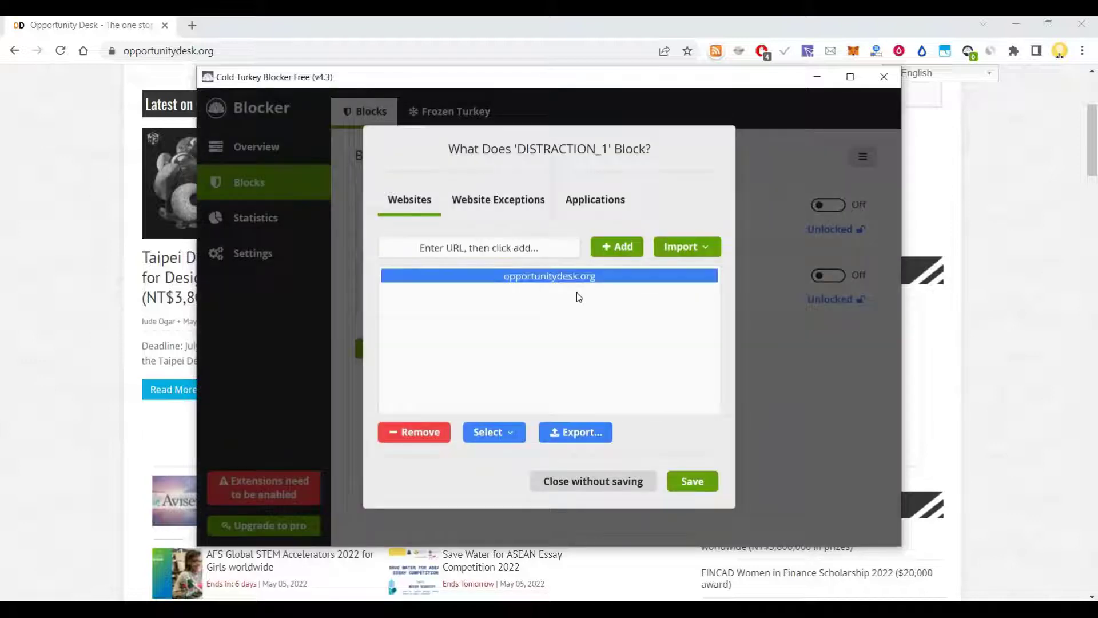
{"action": "left_click", "coordinate": [689, 483]}
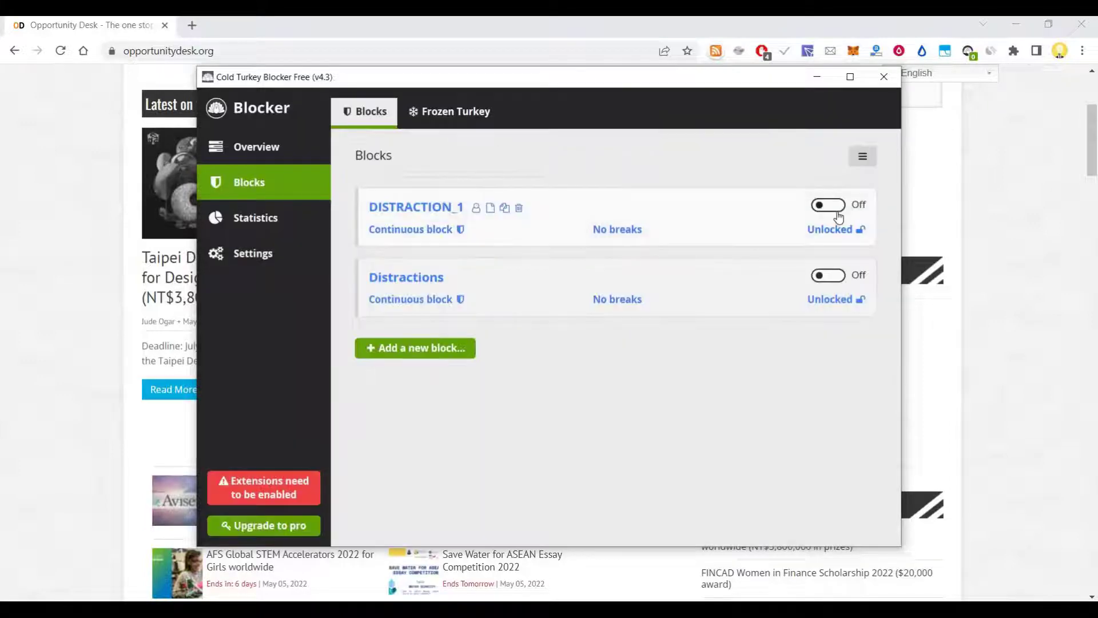
{"action": "left_click", "coordinate": [828, 205]}
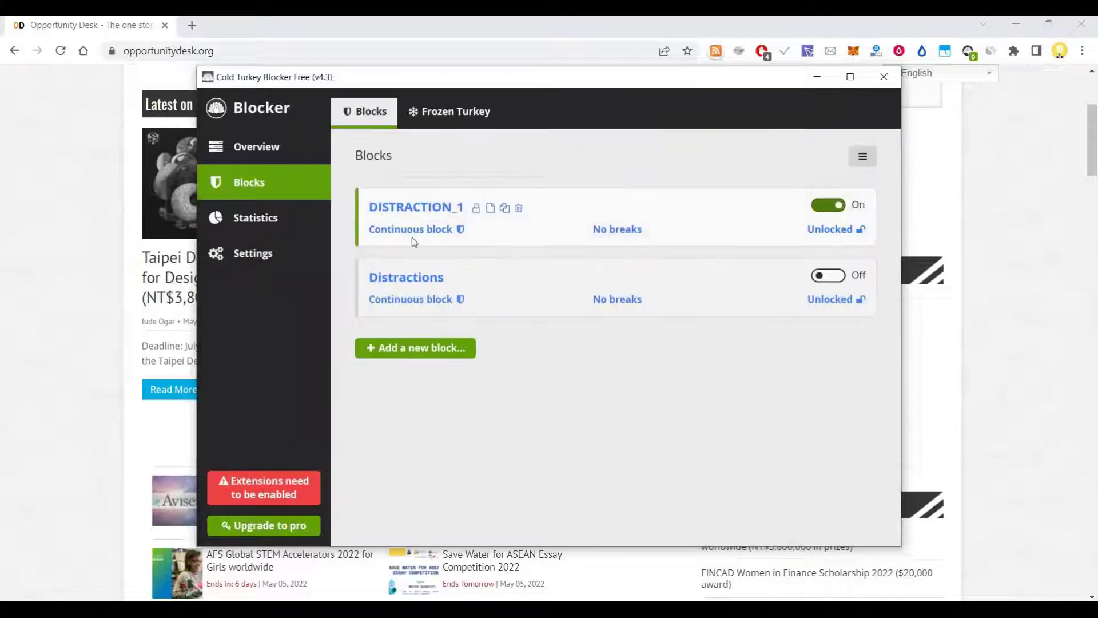
{"action": "left_click", "coordinate": [452, 208]}
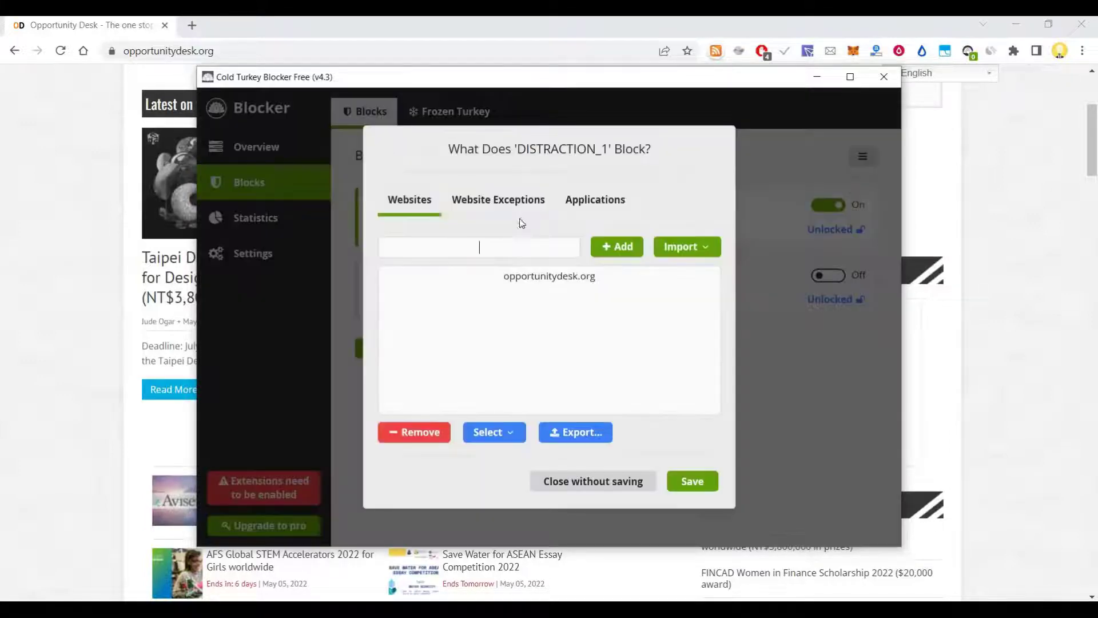
{"action": "left_click", "coordinate": [480, 203]}
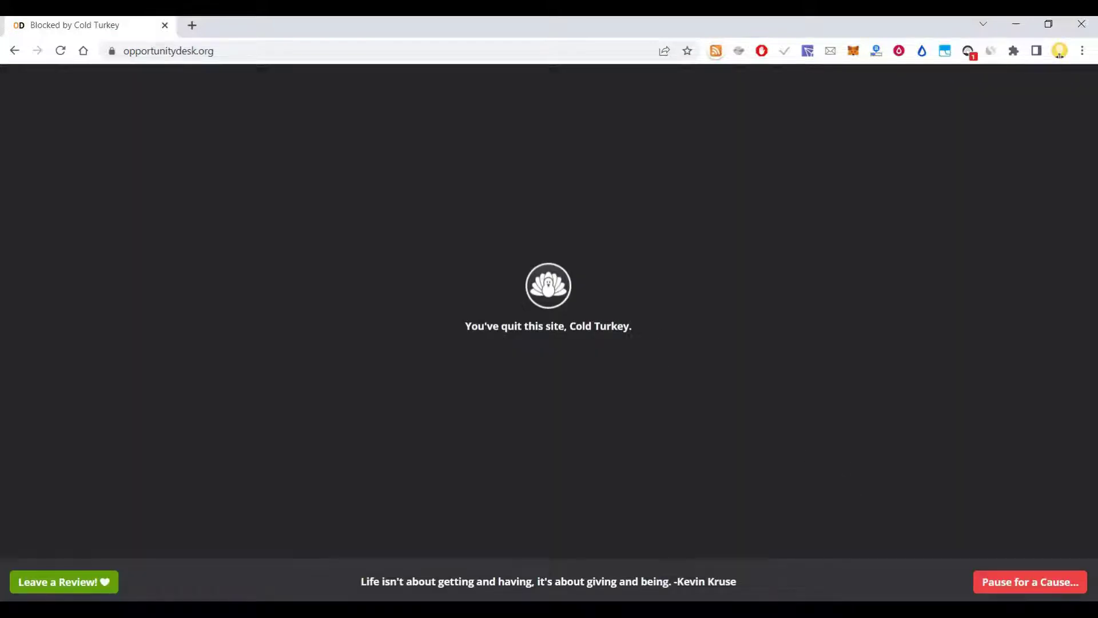
Attempt pro-only application blocking, dismiss the upgrade prompt, and close DISTRACTION_1's lists unsaved
{"action": "key", "text": "alt+Tab"}
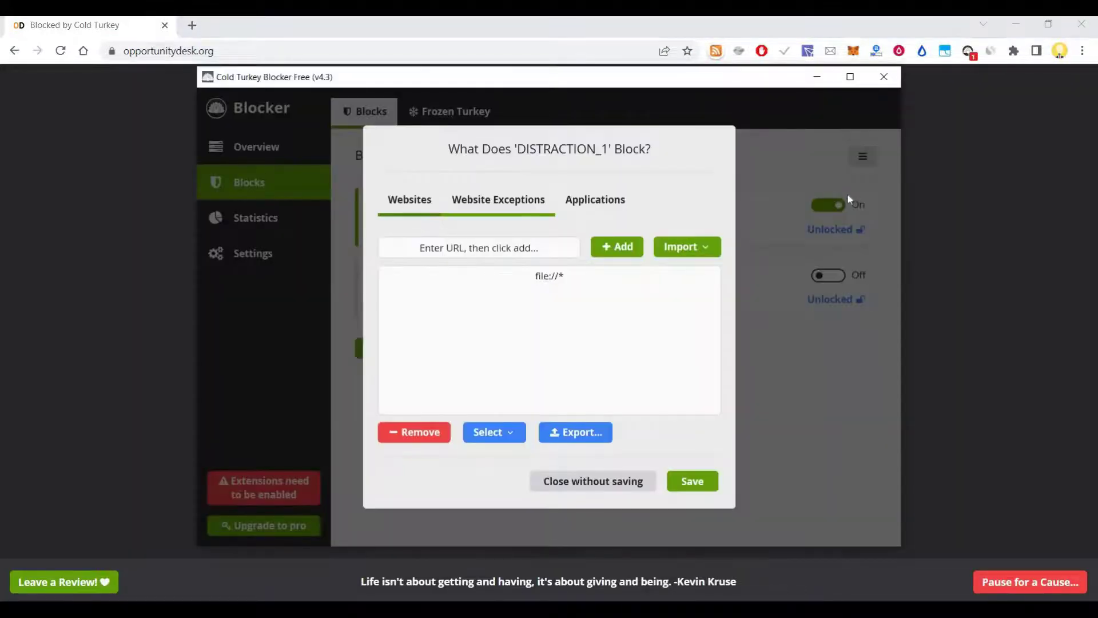
{"action": "left_click", "coordinate": [519, 201]}
{"action": "left_click", "coordinate": [603, 207]}
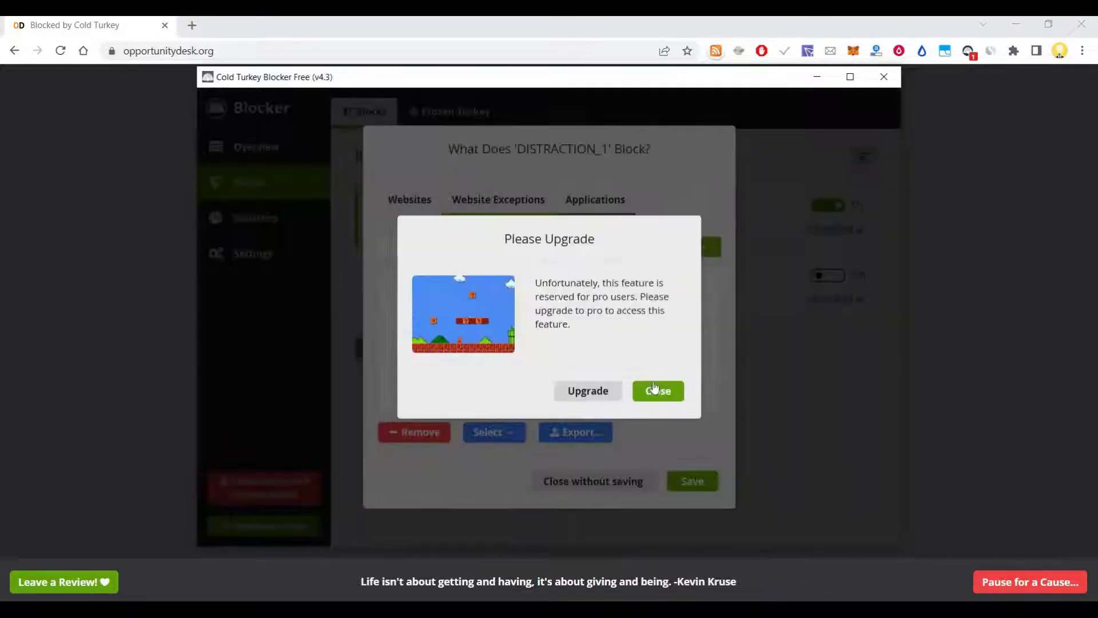
{"action": "left_click", "coordinate": [658, 390]}
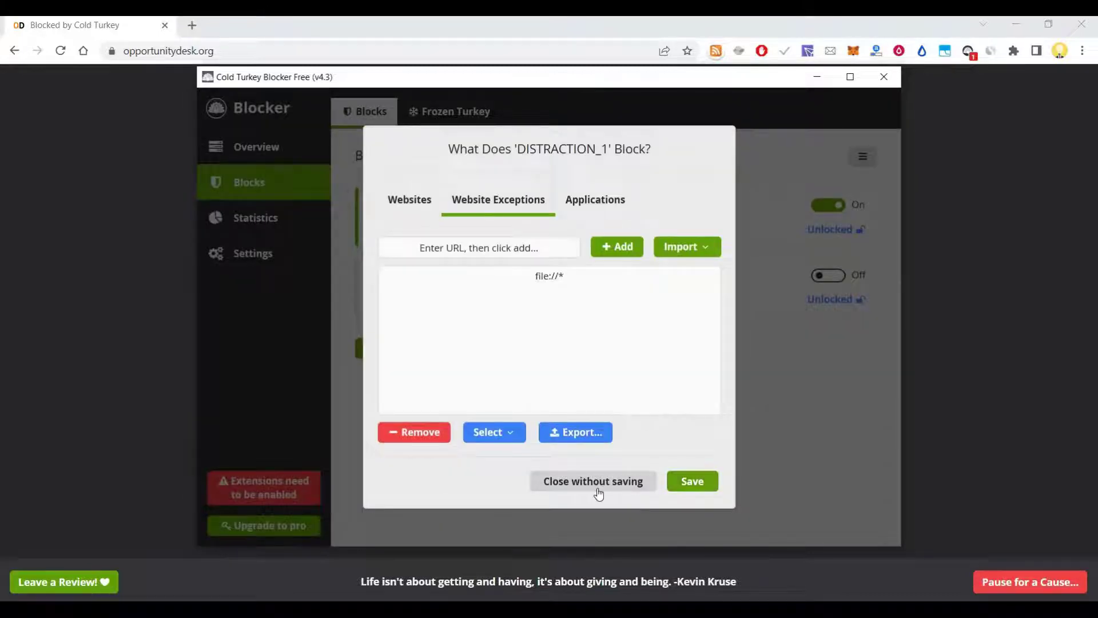
{"action": "left_click", "coordinate": [597, 487]}
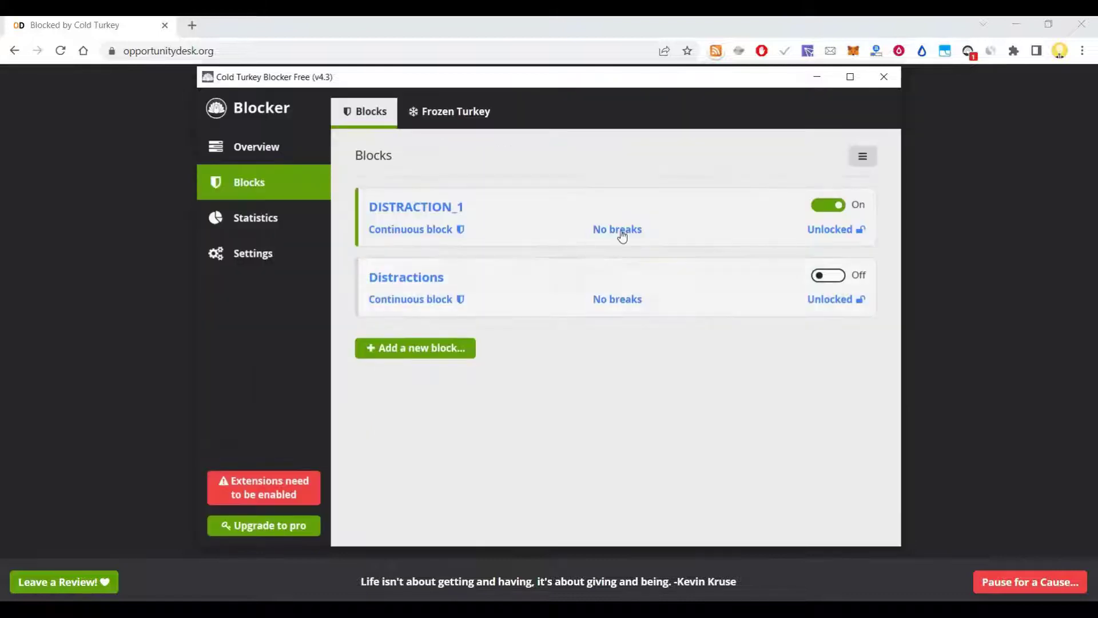
Open DISTRACTION_1's blocking schedule and close it without changes
{"action": "mouse_move", "coordinate": [478, 243]}
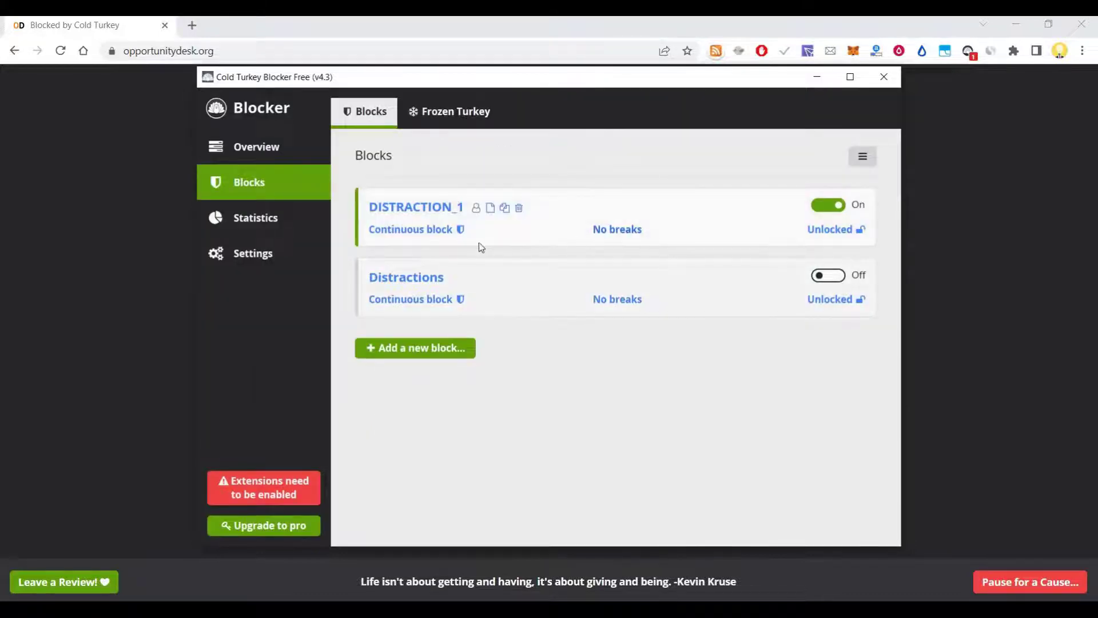
{"action": "left_click", "coordinate": [446, 234]}
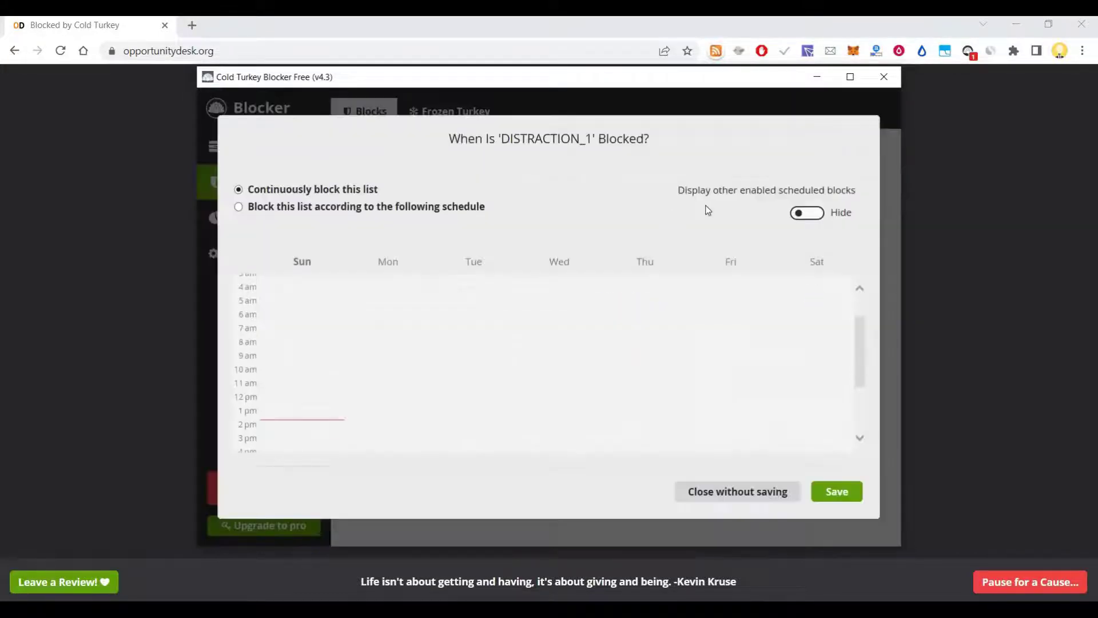
{"action": "left_click", "coordinate": [764, 494]}
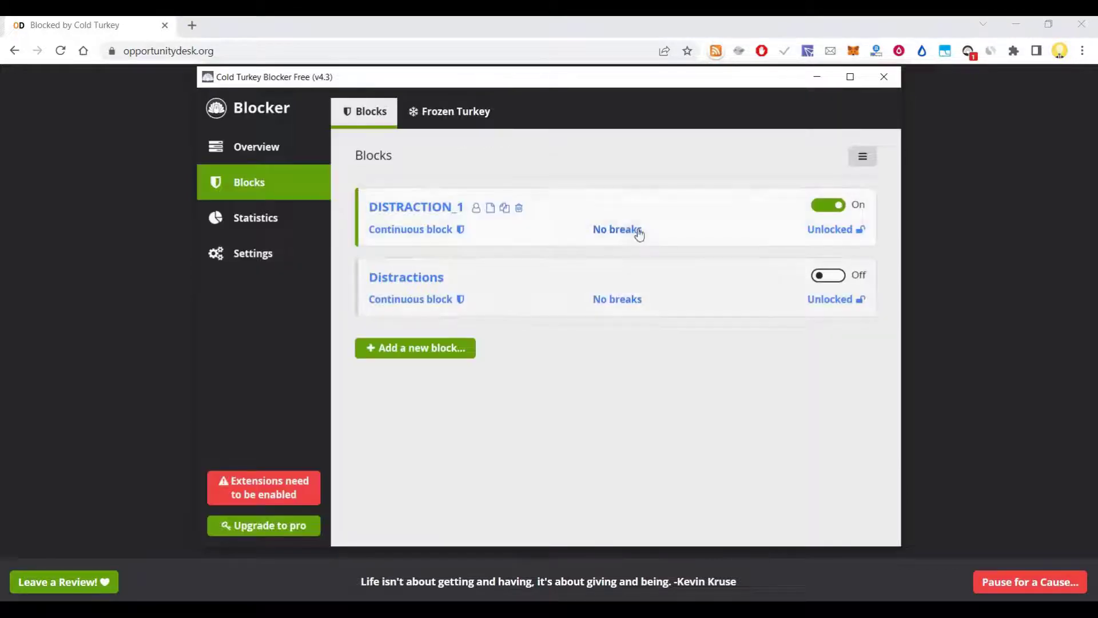
Save DISTRACTION_1 with No breaks after pro-only break types refuse, and leave Distractions' sites unchanged
{"action": "left_click", "coordinate": [639, 230]}
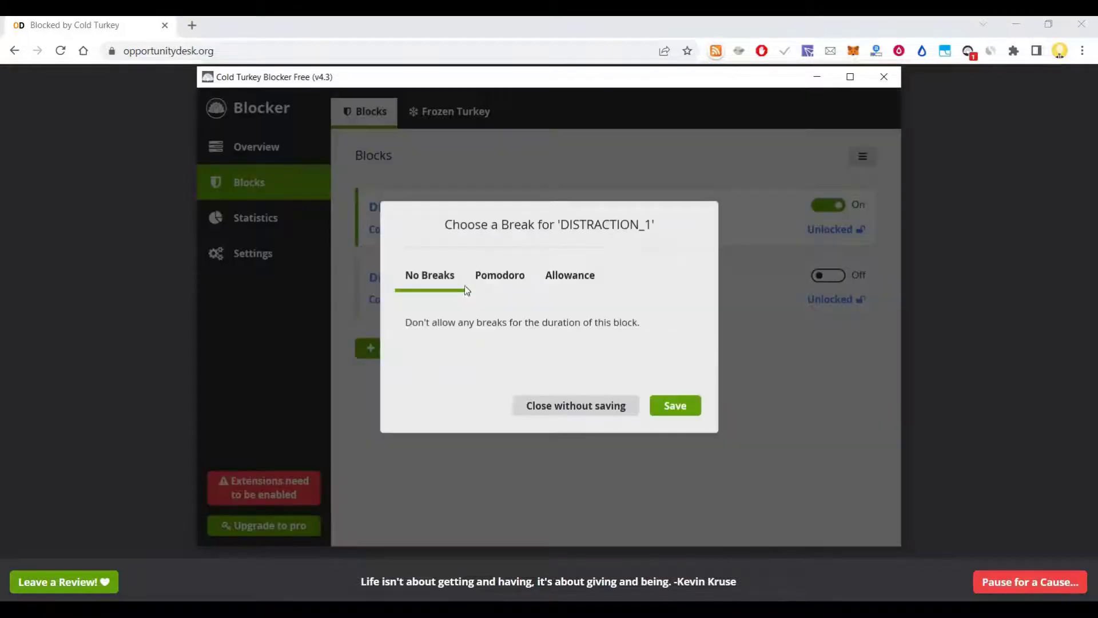
{"action": "left_click", "coordinate": [569, 277]}
{"action": "left_click", "coordinate": [658, 391]}
{"action": "left_click", "coordinate": [667, 401]}
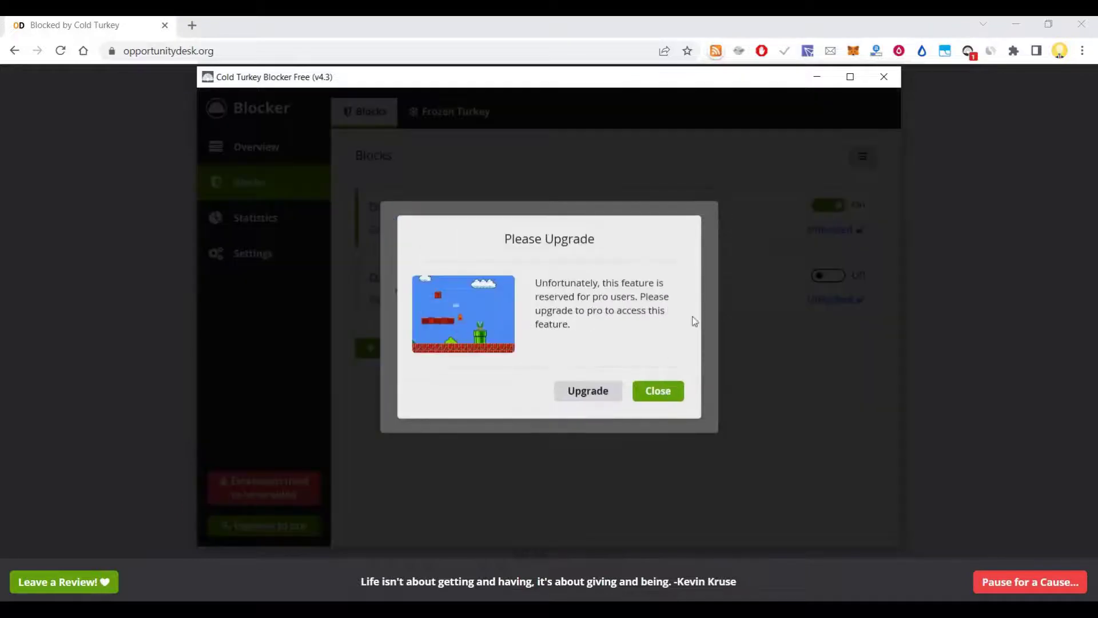
{"action": "left_click", "coordinate": [658, 391]}
{"action": "left_click", "coordinate": [676, 403]}
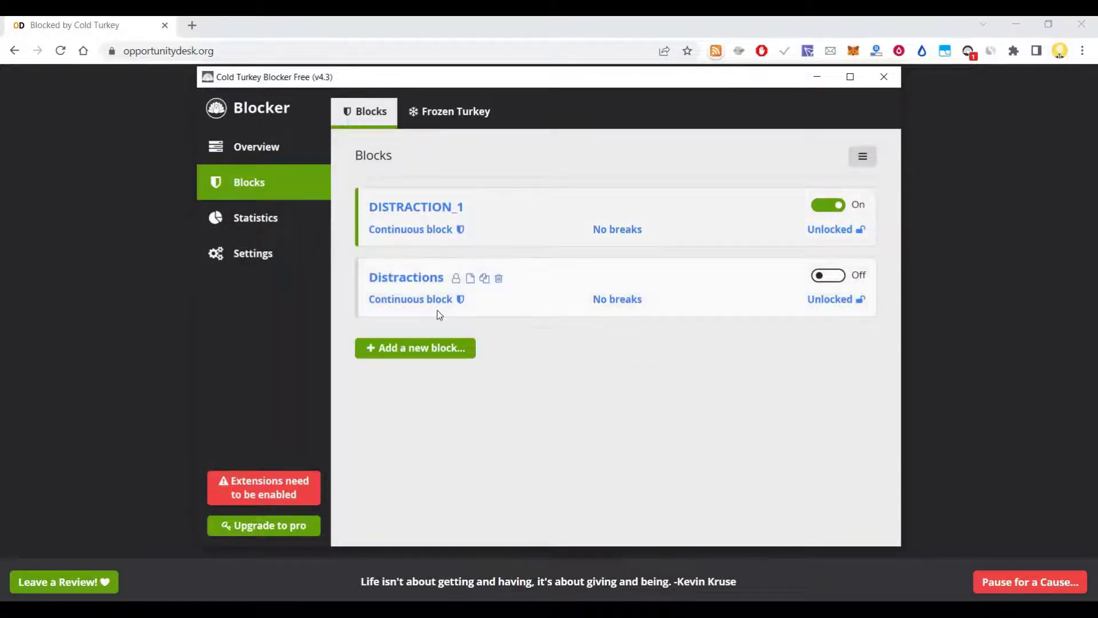
{"action": "left_click", "coordinate": [501, 276]}
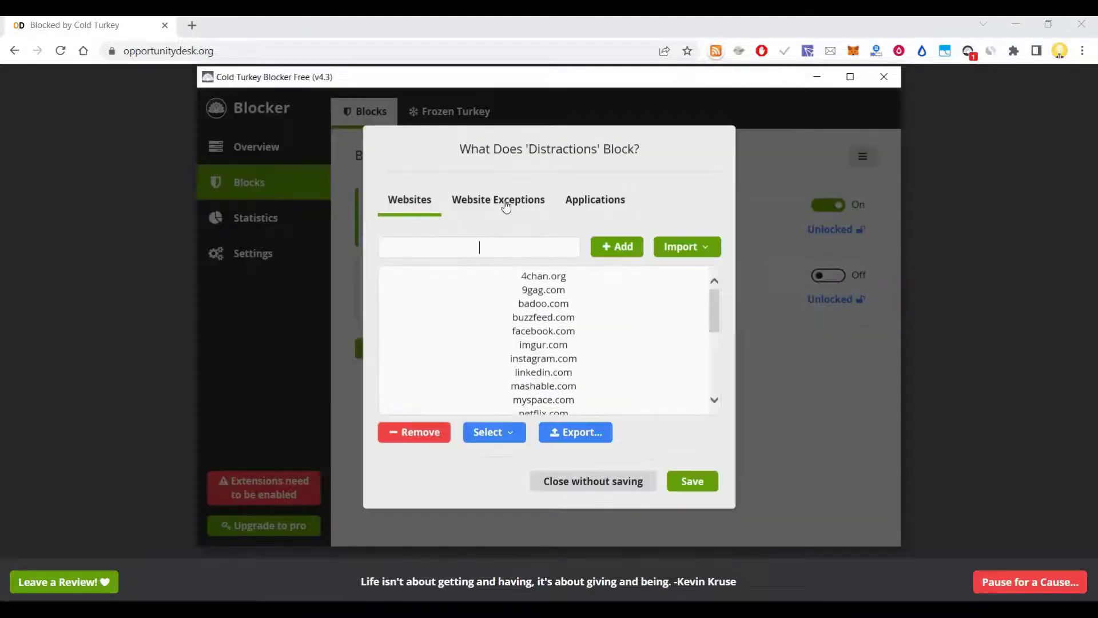
{"action": "left_click", "coordinate": [618, 483]}
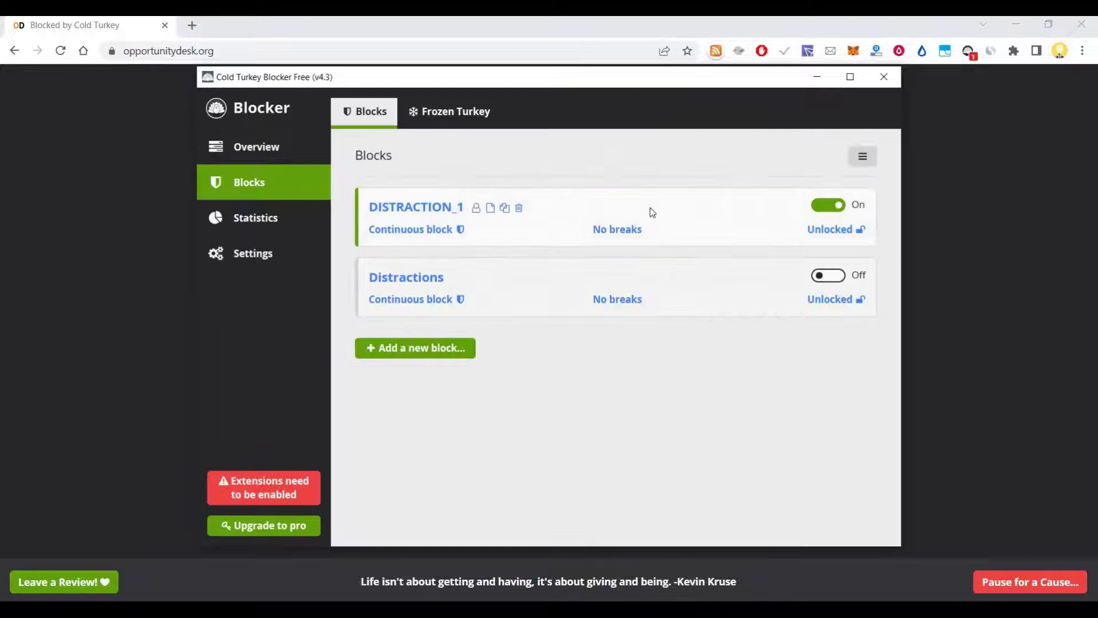
Choose a Timer lock for DISTRACTION_1 and change the end hour from 2 to 3
{"action": "left_click", "coordinate": [833, 230]}
{"action": "left_click", "coordinate": [427, 244]}
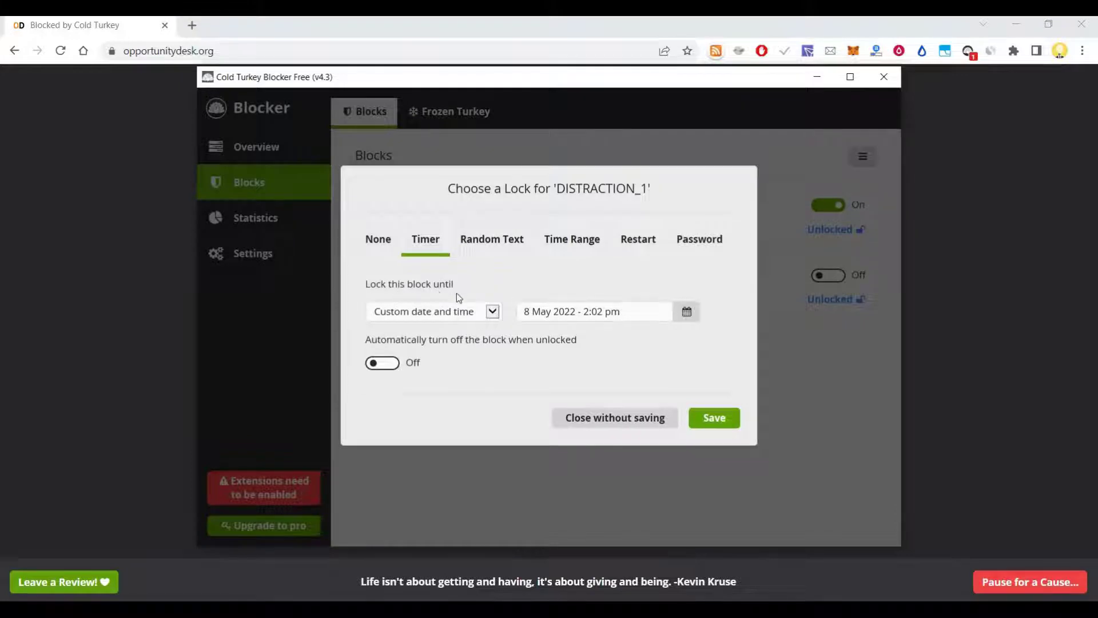
{"action": "left_click", "coordinate": [590, 312]}
{"action": "key", "text": "BackSpace"}
{"action": "type", "text": "3"}
Preview the Random Text, Time Range and pro-only Password locks, then return to Timer
{"action": "left_click", "coordinate": [498, 238]}
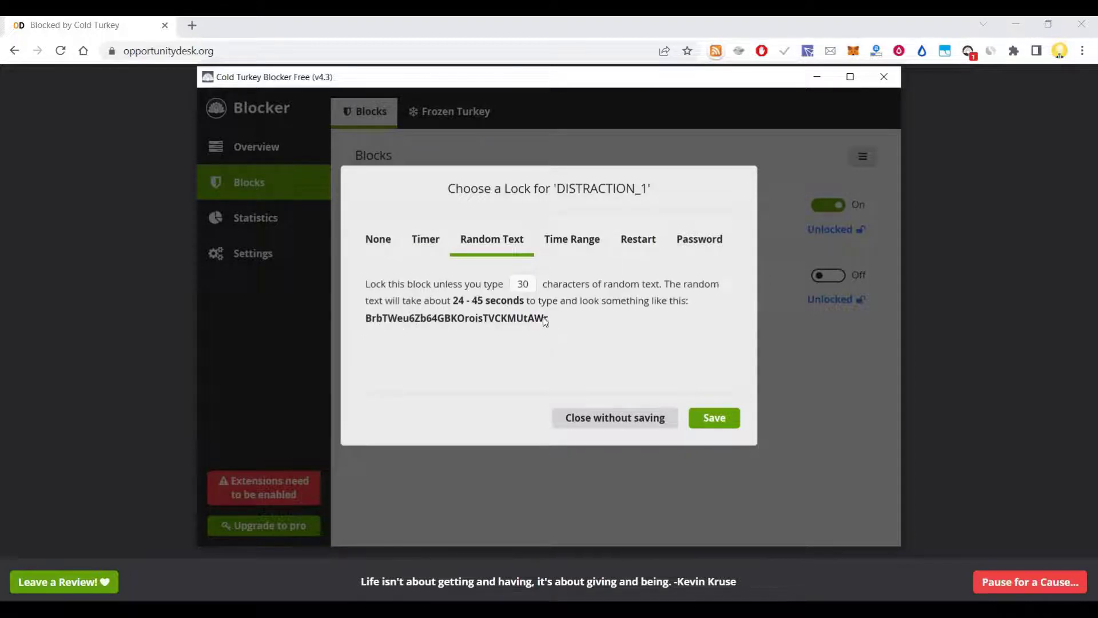
{"action": "left_click", "coordinate": [606, 247]}
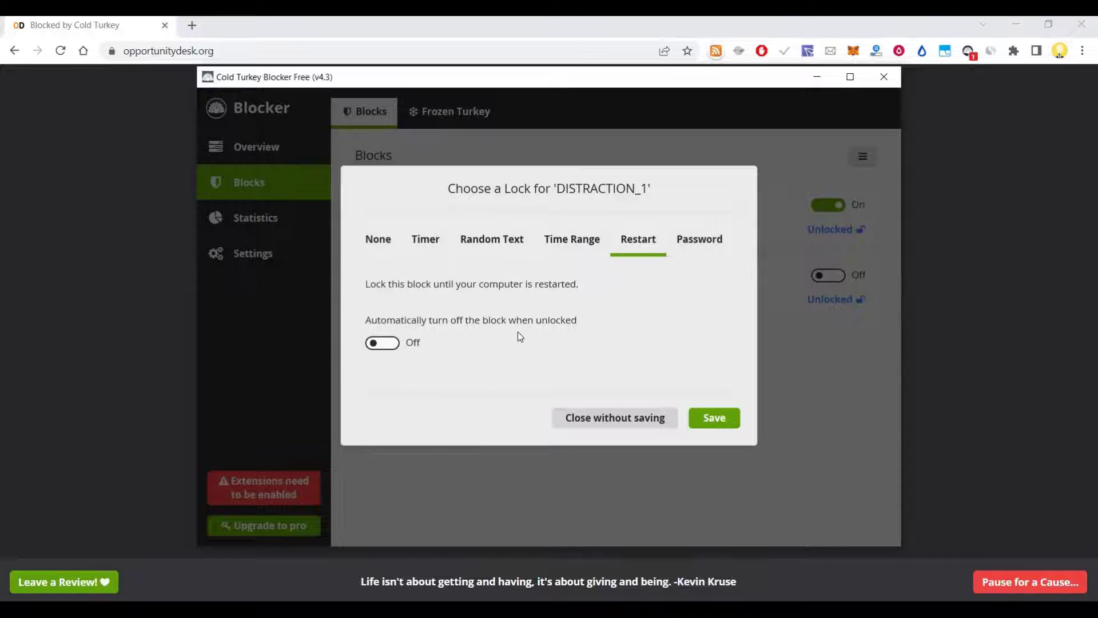
{"action": "left_click", "coordinate": [712, 243]}
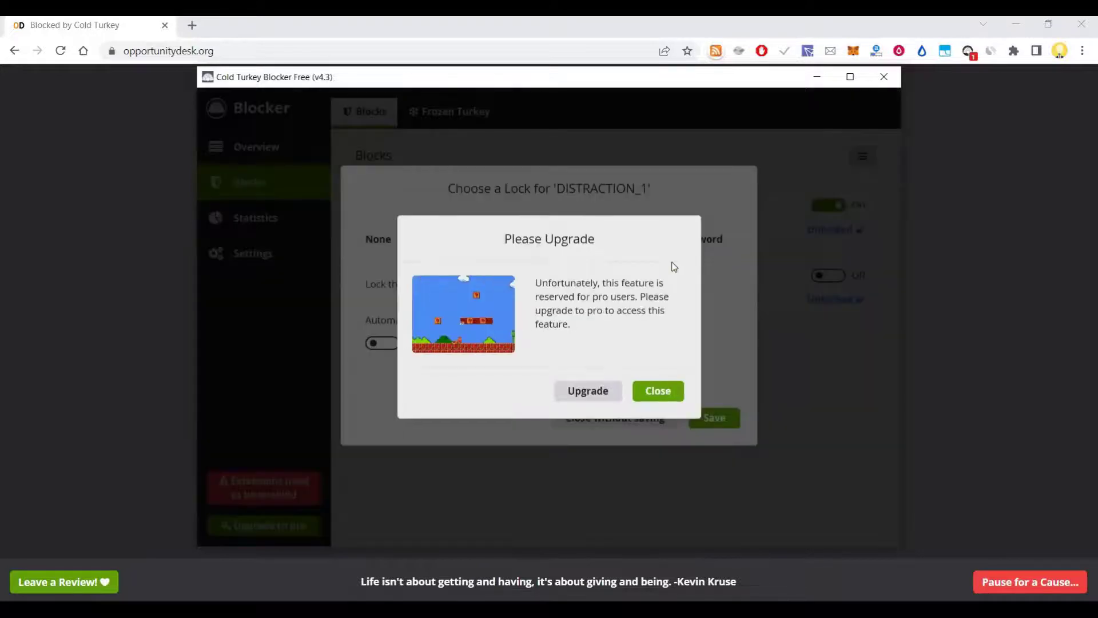
{"action": "left_click", "coordinate": [658, 389]}
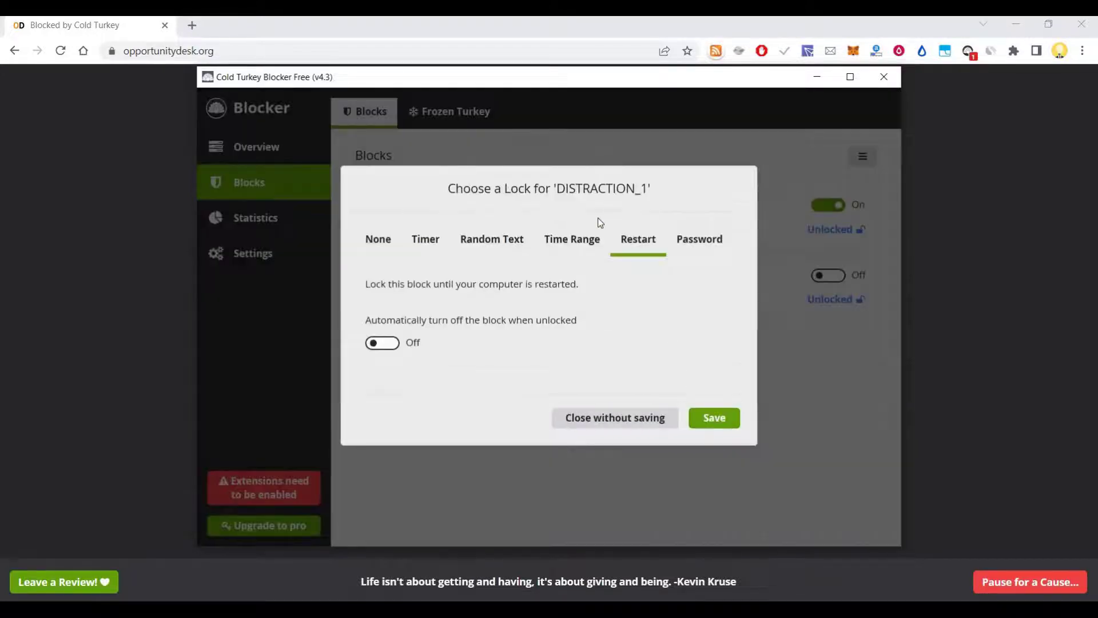
{"action": "left_click", "coordinate": [425, 240]}
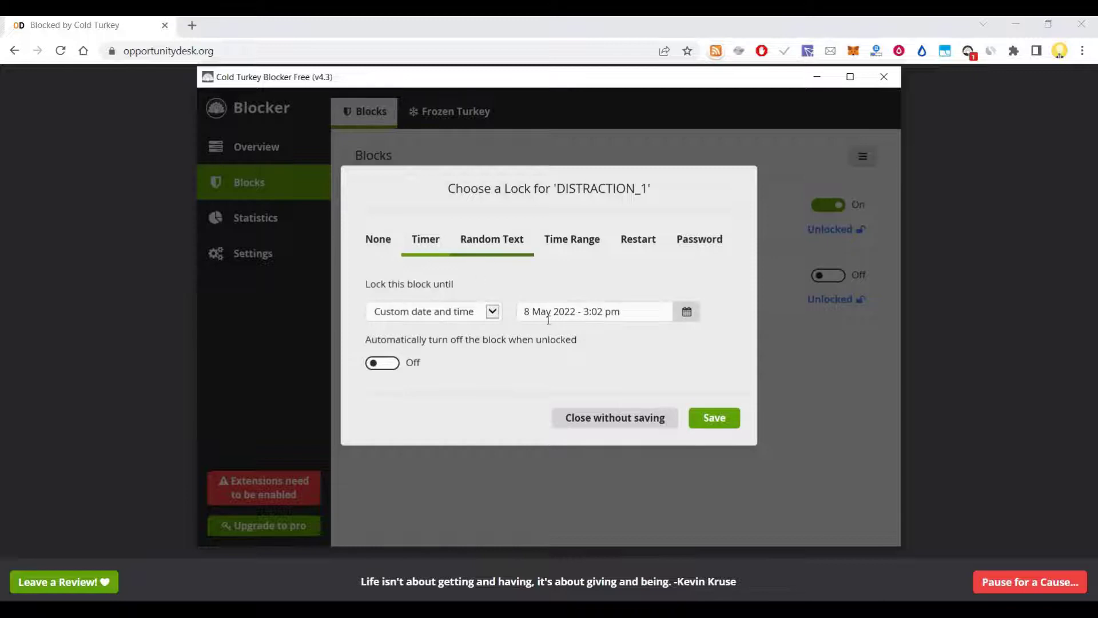
Save the Timer lock to bring up the Lock For An Hour? warning
{"action": "left_click", "coordinate": [730, 419]}
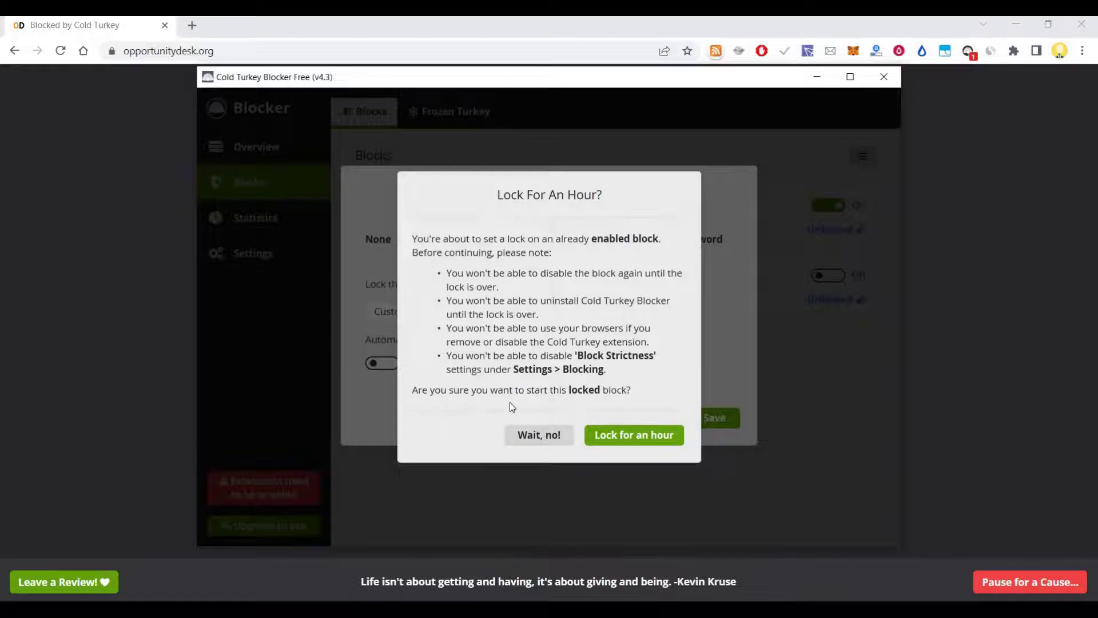
Confirm the one-hour lock and reload opportunitydesk.org in Chrome to see the block page
{"action": "left_click", "coordinate": [647, 438]}
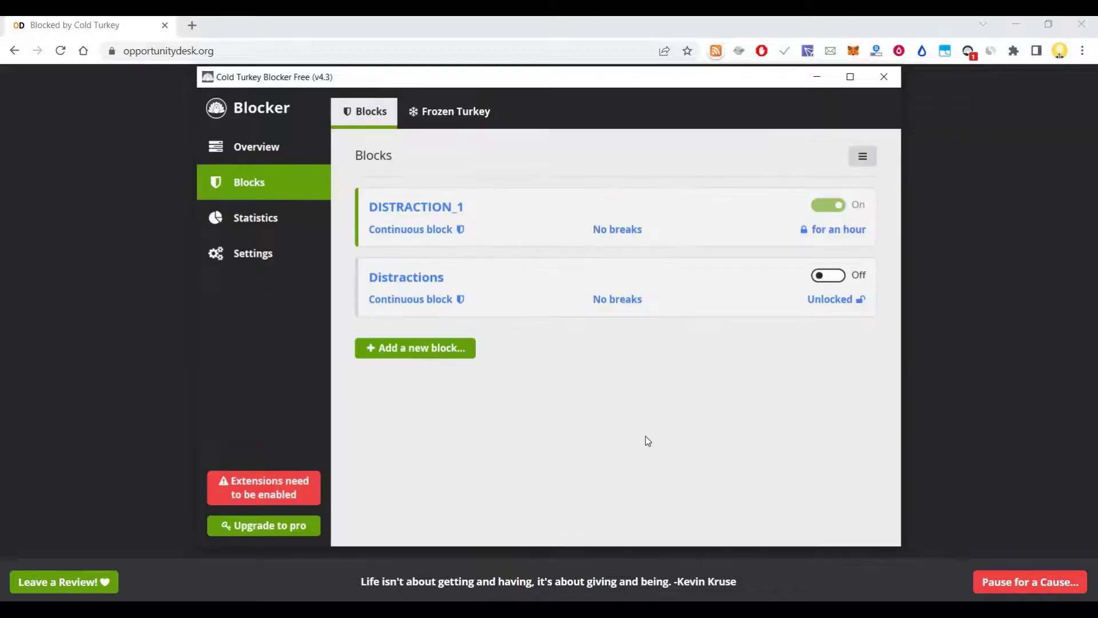
{"action": "left_click", "coordinate": [240, 51]}
{"action": "left_click", "coordinate": [242, 55]}
{"action": "key", "text": "Return"}
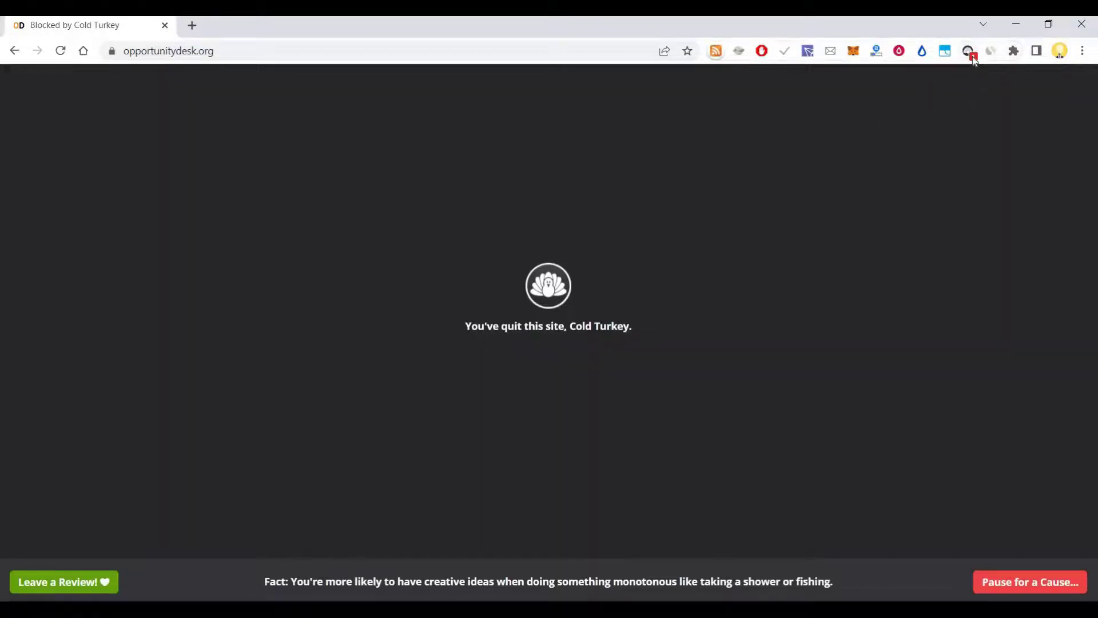
Remove the Cold Turkey extension from Chrome, close its reinstall tab, and reload opportunitydesk.org
{"action": "left_click", "coordinate": [973, 58]}
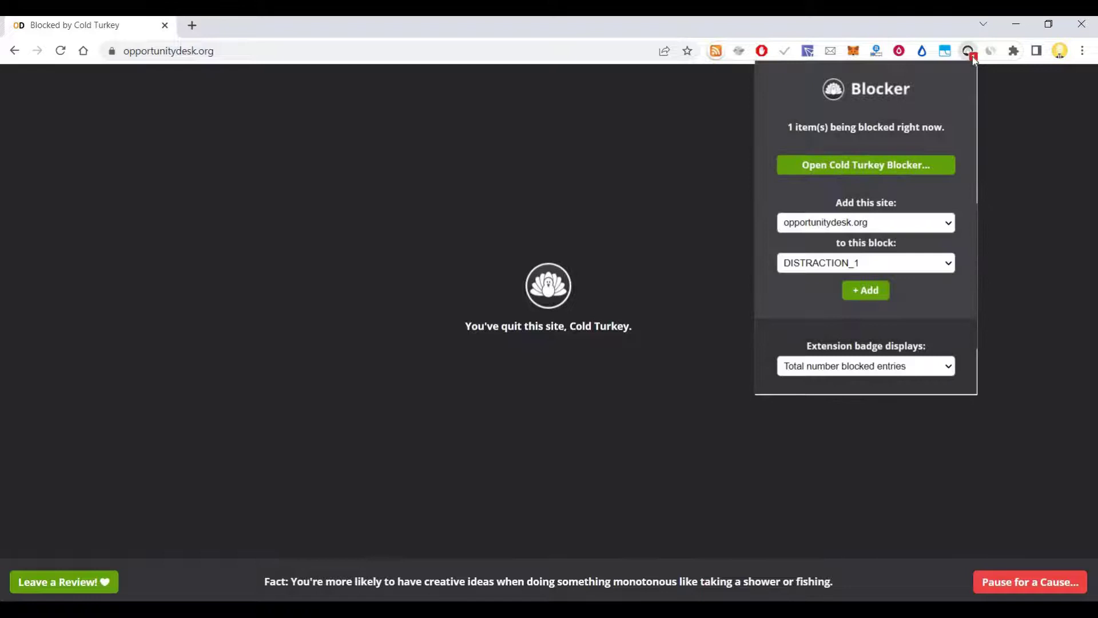
{"action": "right_click", "coordinate": [973, 57]}
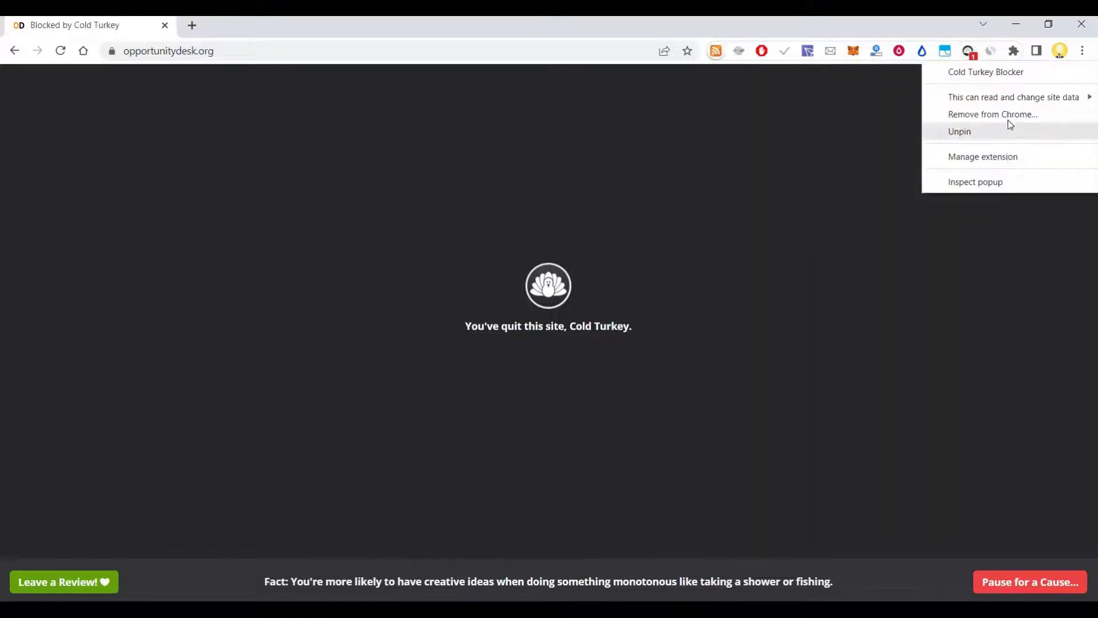
{"action": "left_click", "coordinate": [1003, 118]}
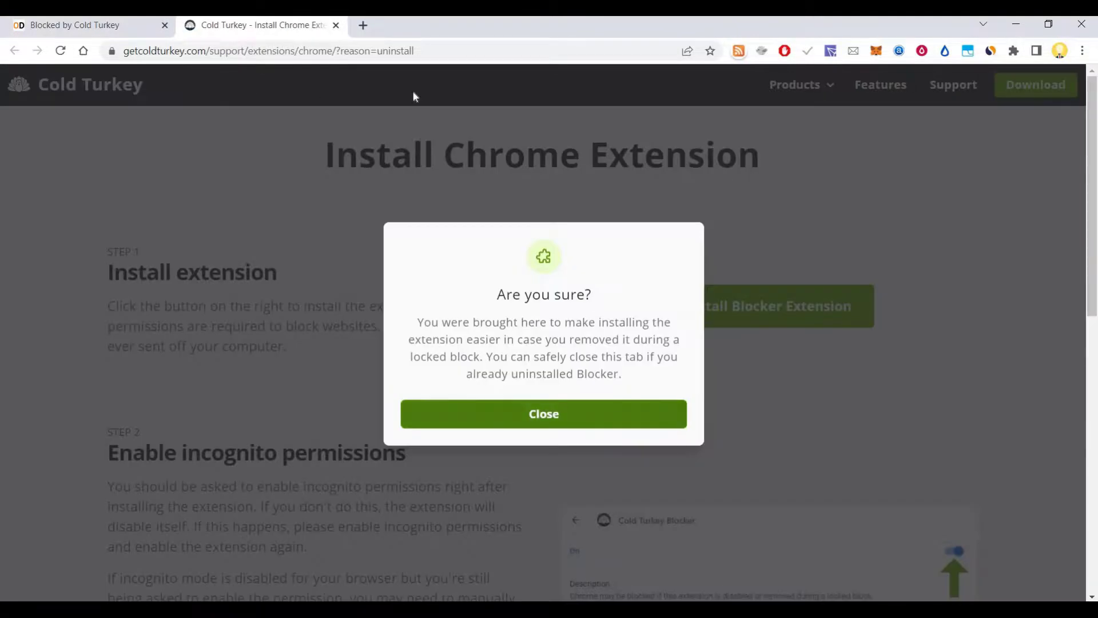
{"action": "left_click", "coordinate": [336, 25]}
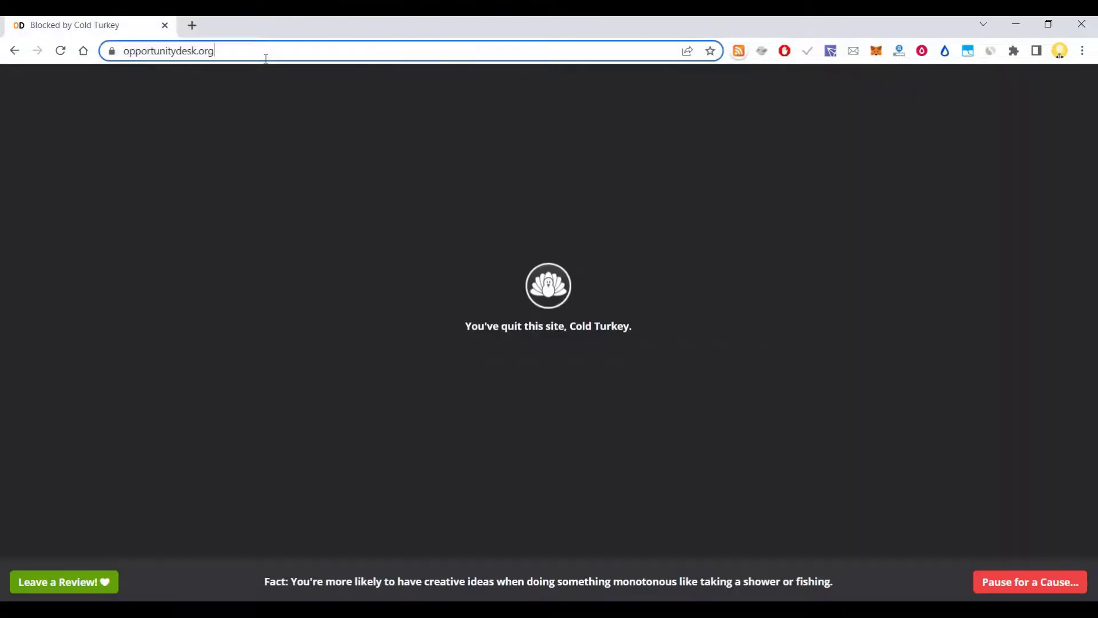
{"action": "key", "text": "Return"}
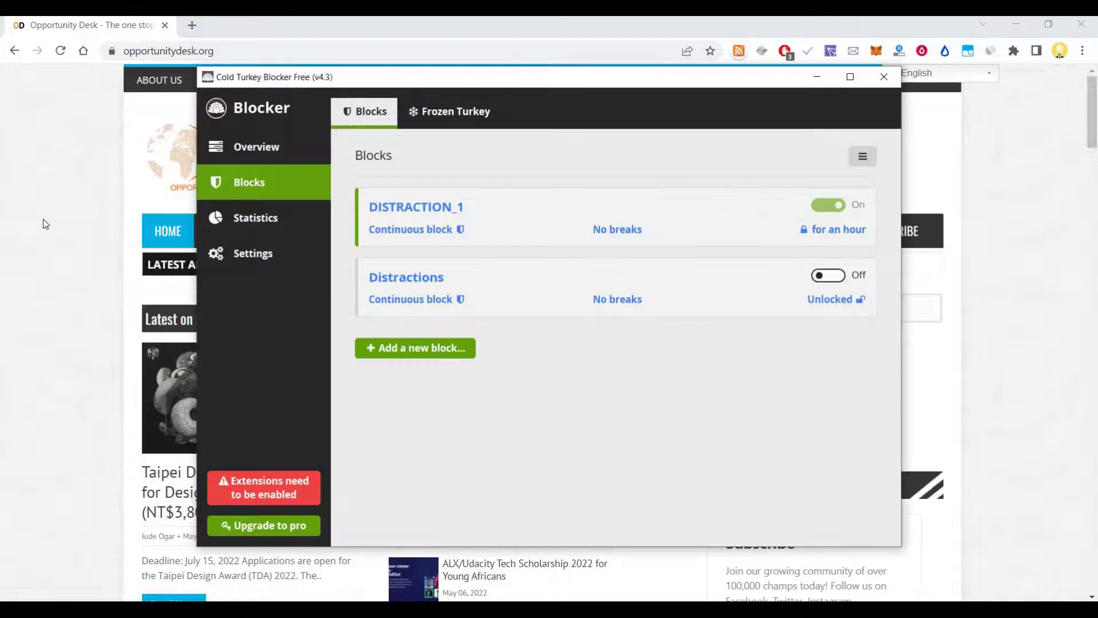
Reopen Chrome after the forced close and scroll through its installed extensions list
{"action": "left_click", "coordinate": [529, 578]}
{"action": "scroll", "coordinate": [529, 578], "scroll_direction": "down", "scroll_amount": 10}
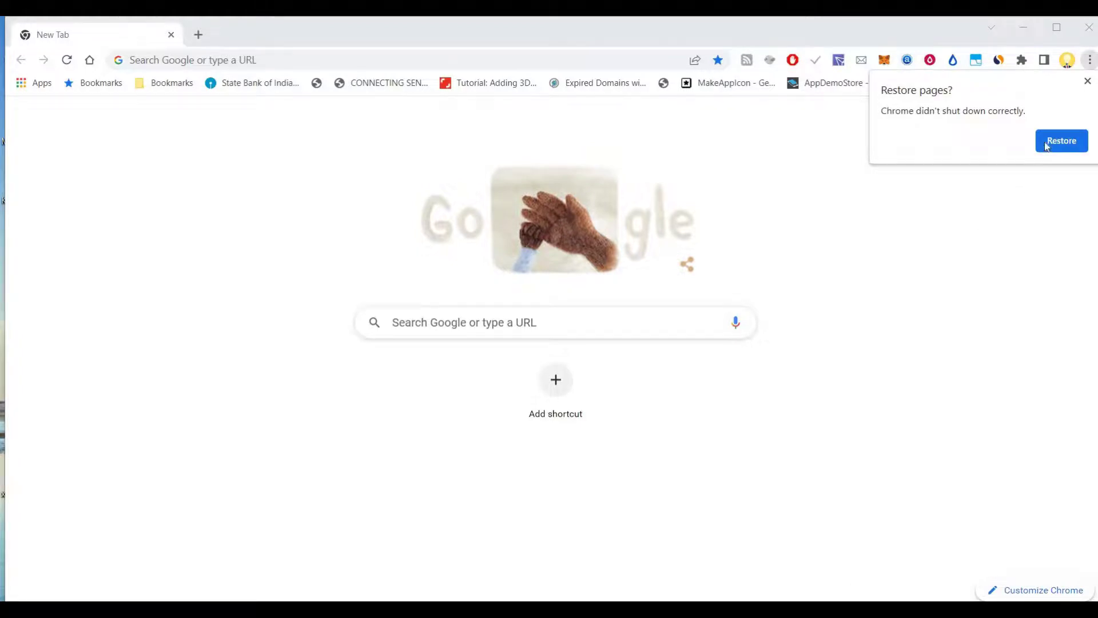
{"action": "left_click", "coordinate": [1021, 60]}
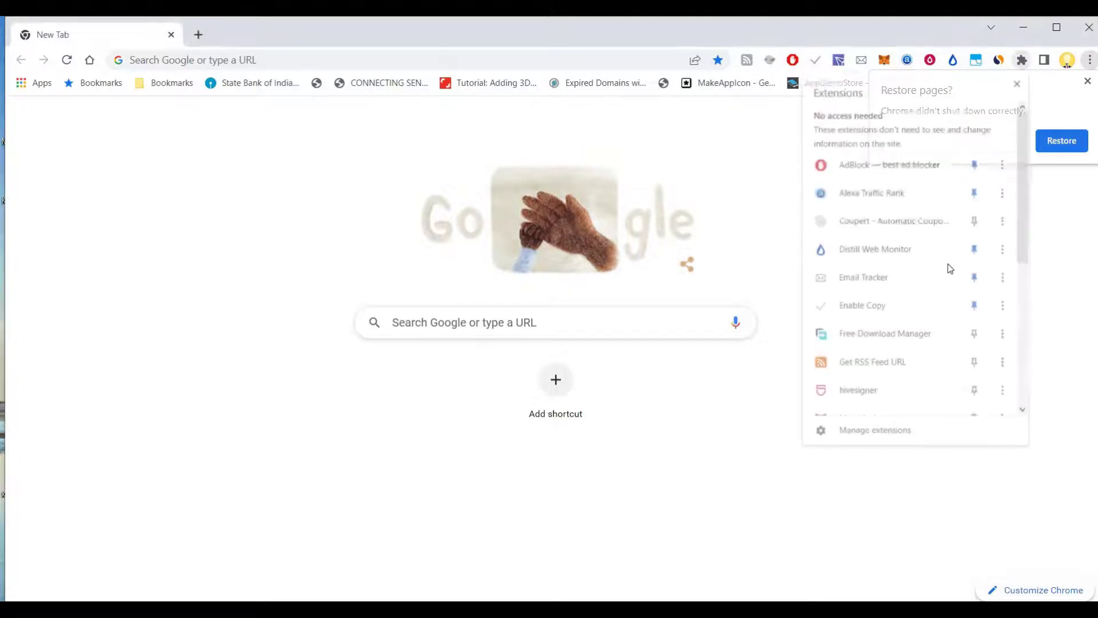
{"action": "scroll", "coordinate": [948, 269], "scroll_direction": "down", "scroll_amount": 5}
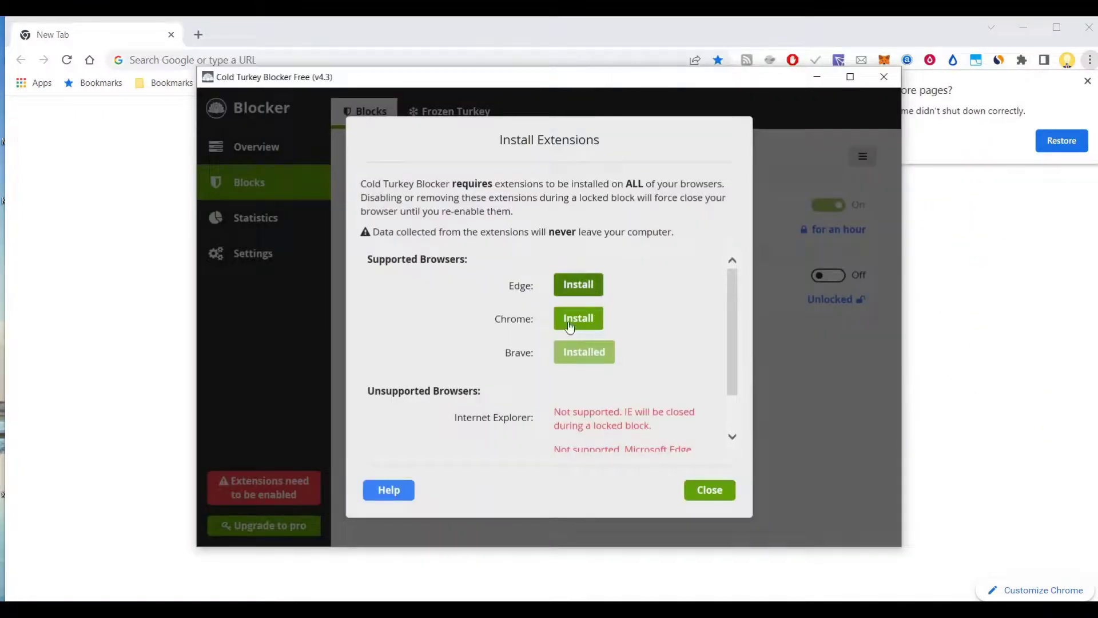
Re-add Cold Turkey Blocker from its Chrome Web Store page, then close the extra tabs
{"action": "left_click", "coordinate": [583, 319]}
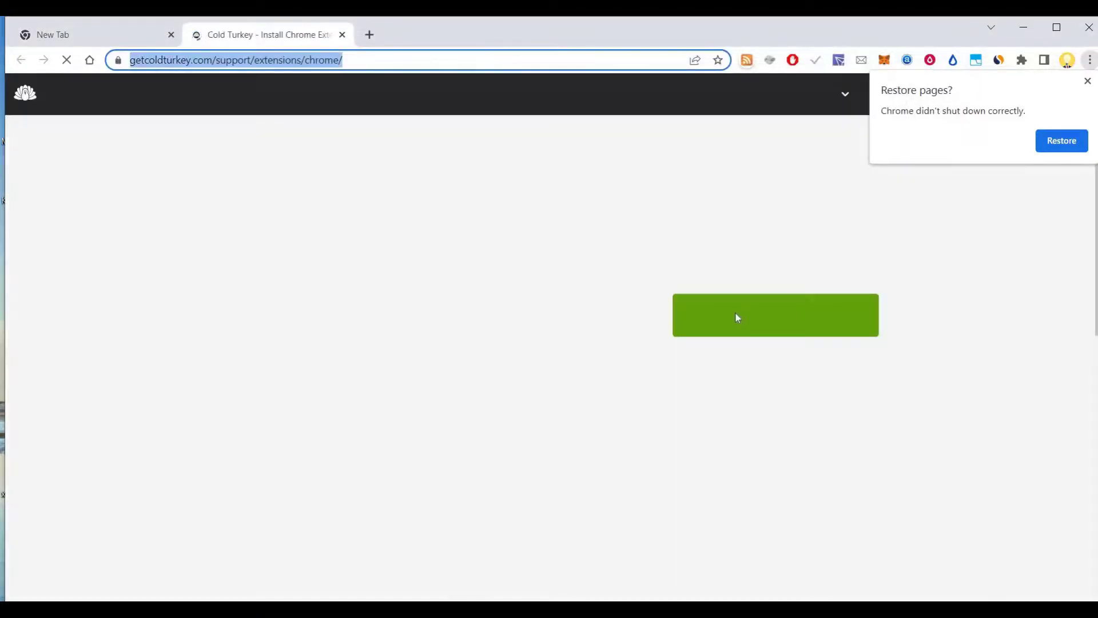
{"action": "left_click", "coordinate": [736, 314]}
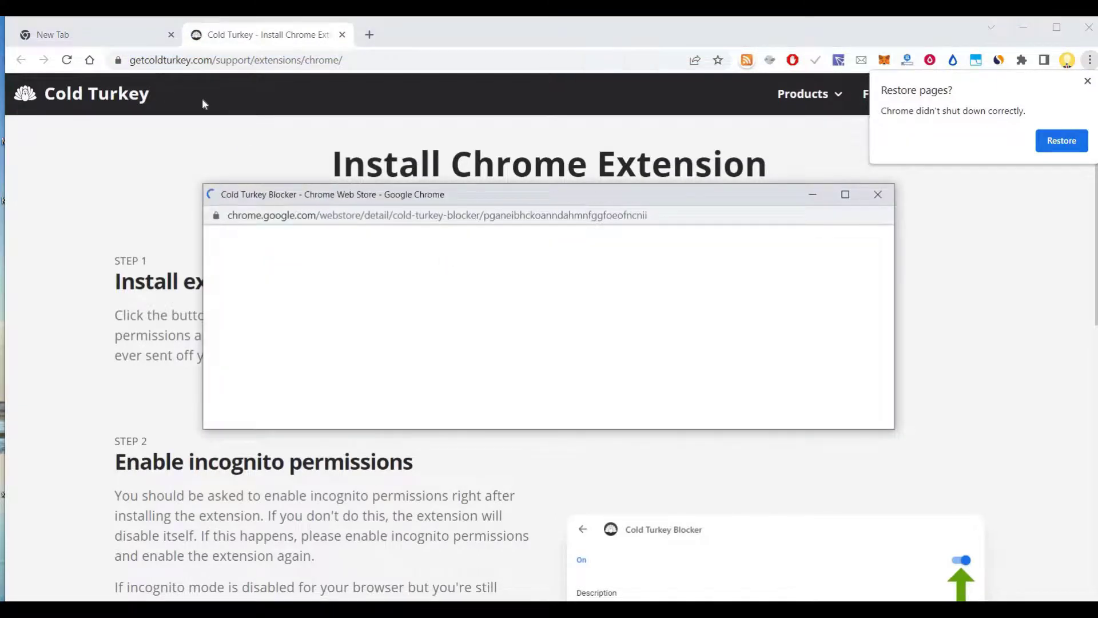
{"action": "left_click", "coordinate": [845, 348]}
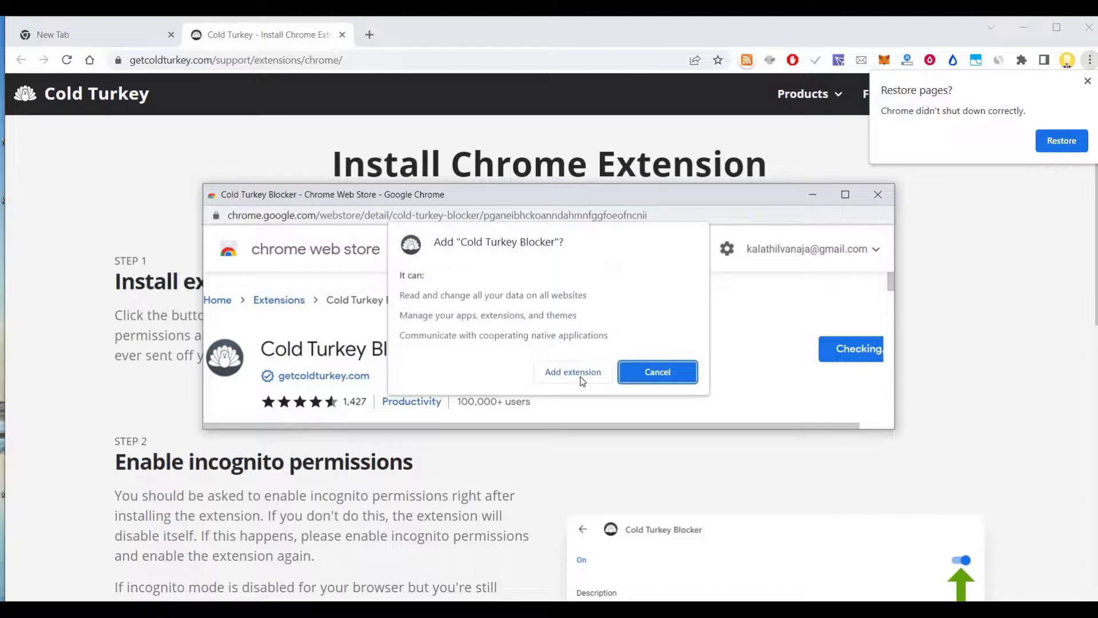
{"action": "key", "text": "Escape"}
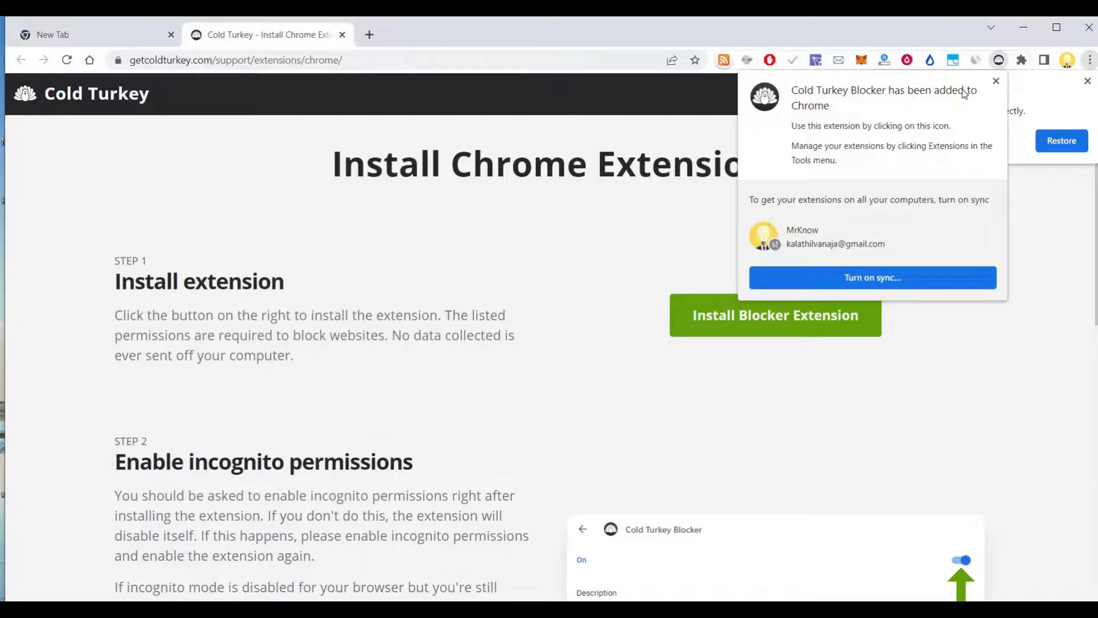
{"action": "key", "text": "Return"}
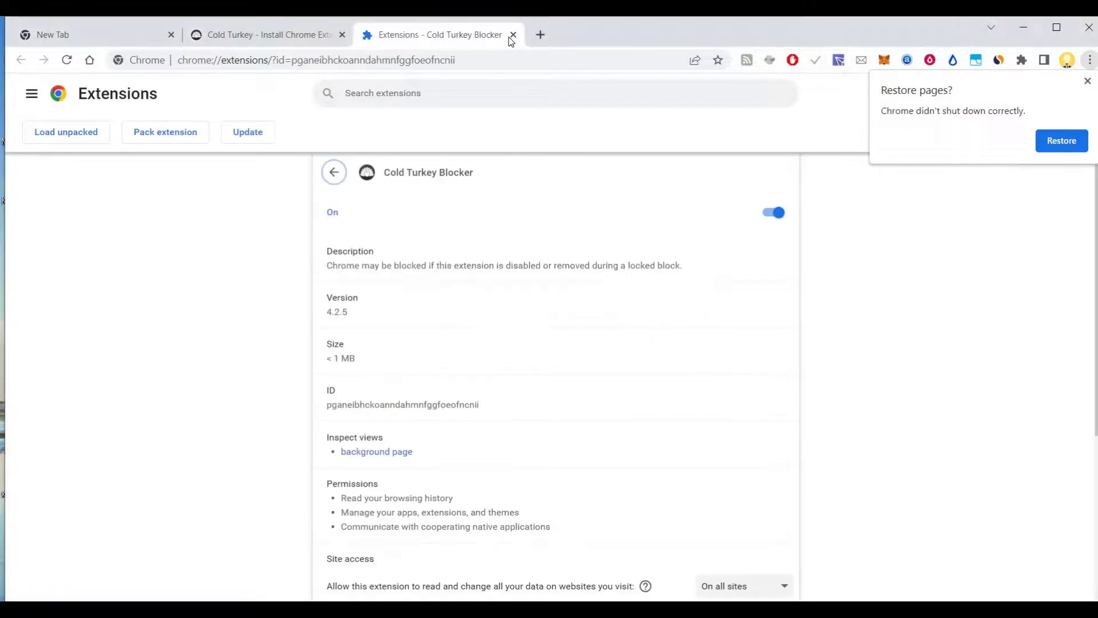
{"action": "key", "text": "ctrl+w"}
{"action": "key", "text": "ctrl+w"}
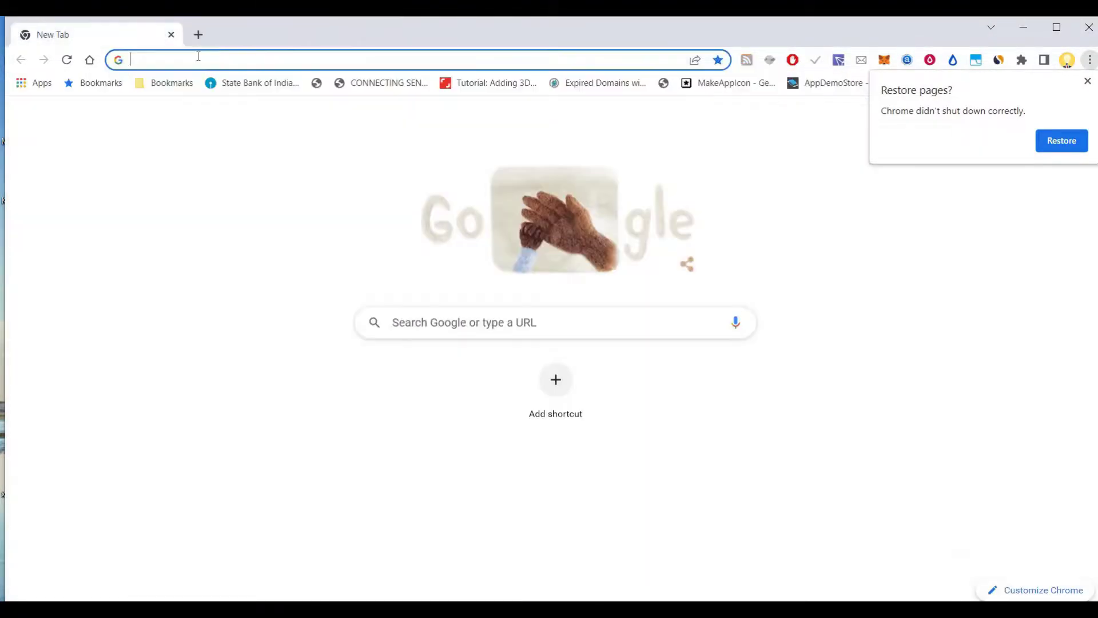
Load opportunitydesk.org from the address bar via 'OPP' to confirm it is blocked
{"action": "left_click", "coordinate": [199, 56]}
{"action": "type", "text": "OPPortunitydesk.org"}
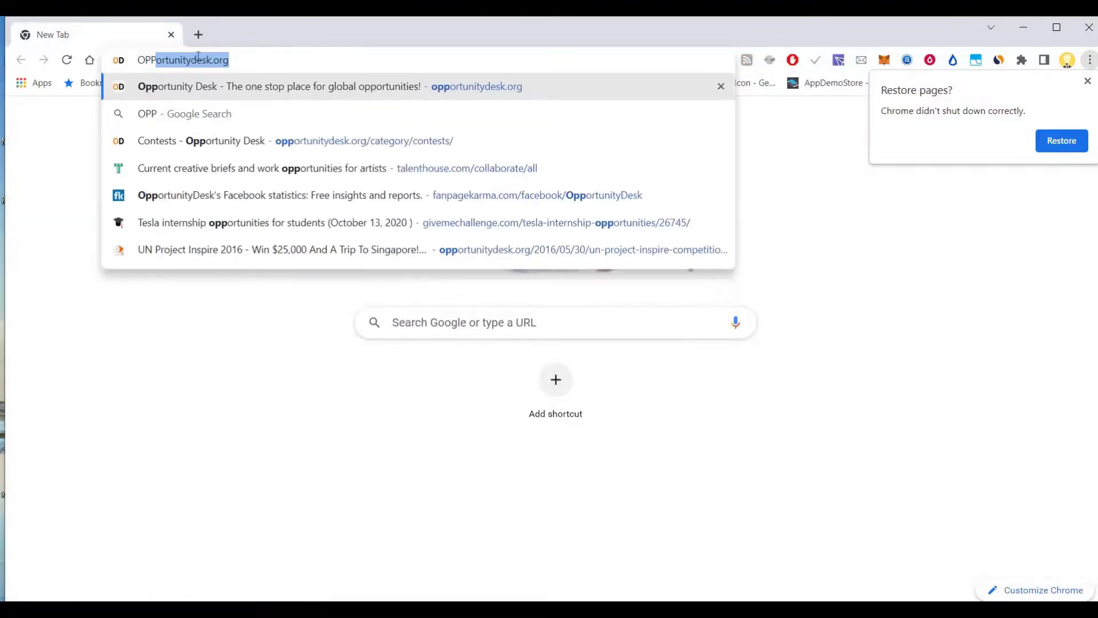
{"action": "key", "text": "Return"}
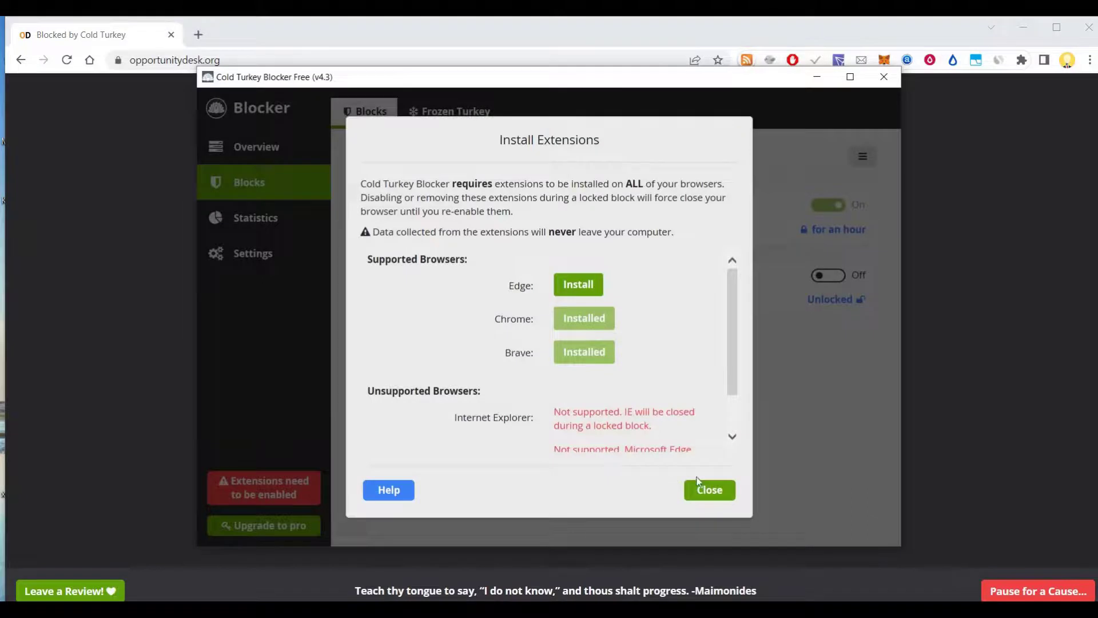
Close Cold Turkey's Install Extensions notice now that the Chrome extension is enabled
{"action": "left_click", "coordinate": [699, 485]}
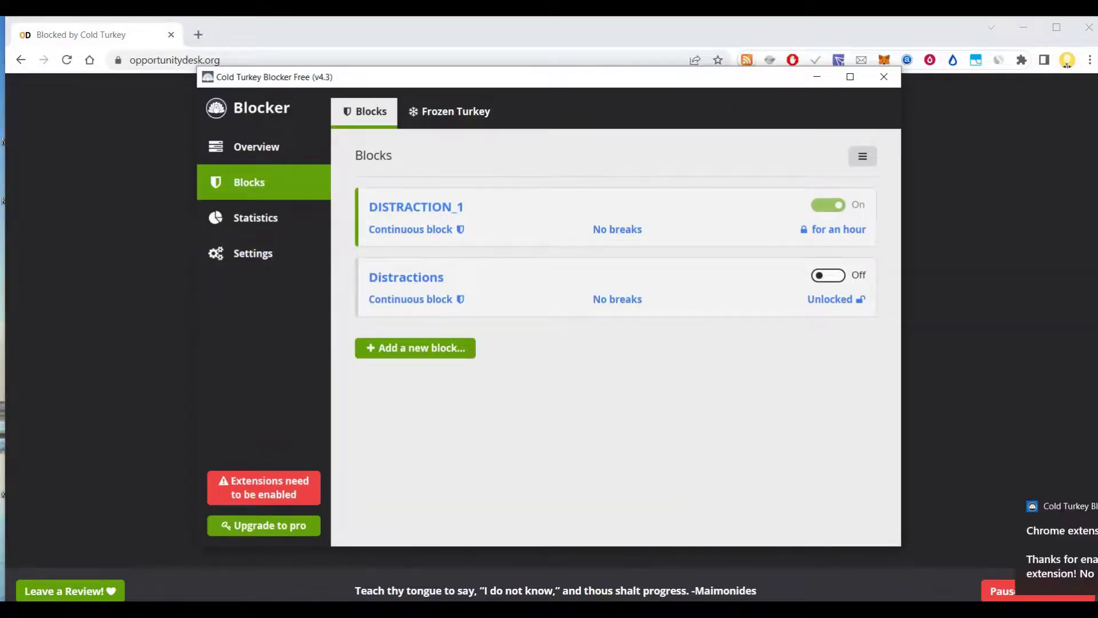
{"action": "key", "text": "super"}
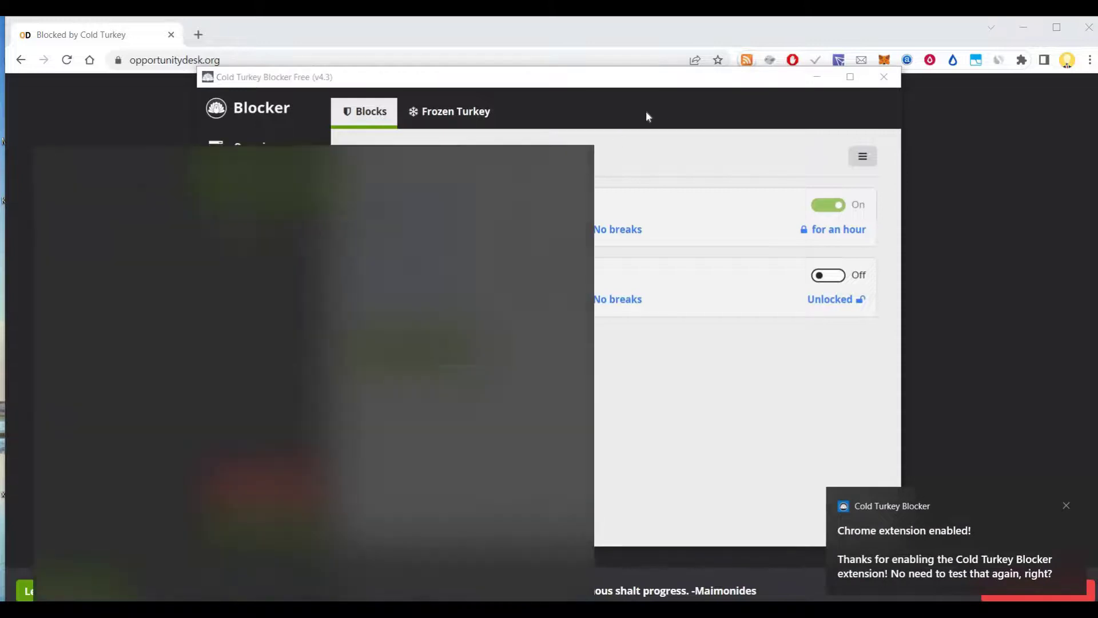
{"action": "key", "text": "super"}
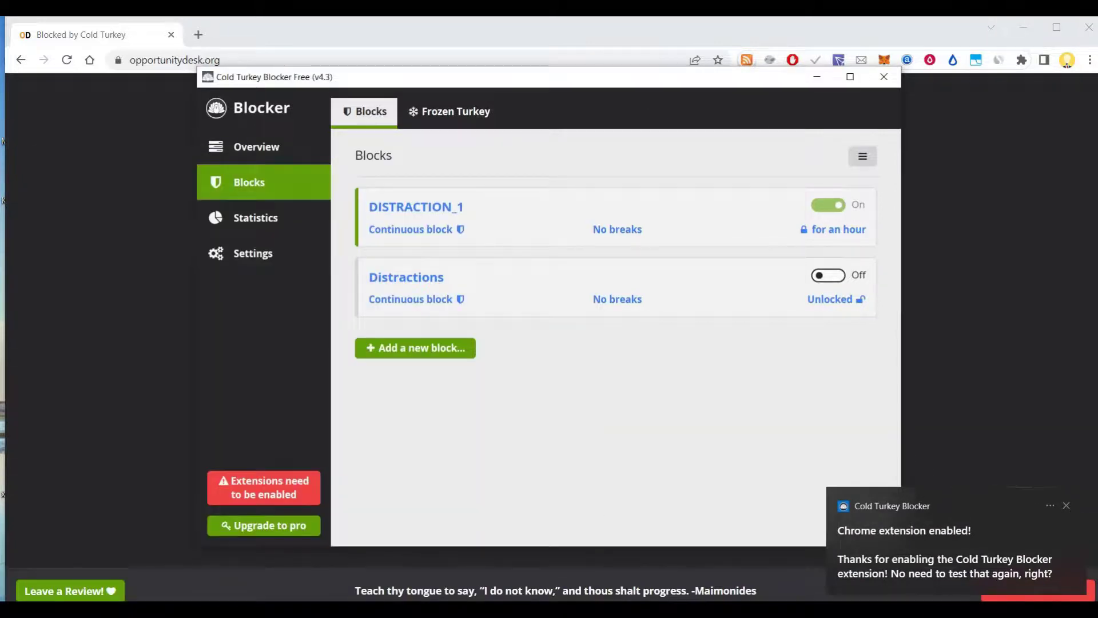
Dismiss the extension-enabled notification and open Add or remove programs via a 'UNIS' search
{"action": "left_click", "coordinate": [1068, 506]}
{"action": "key", "text": "super+s"}
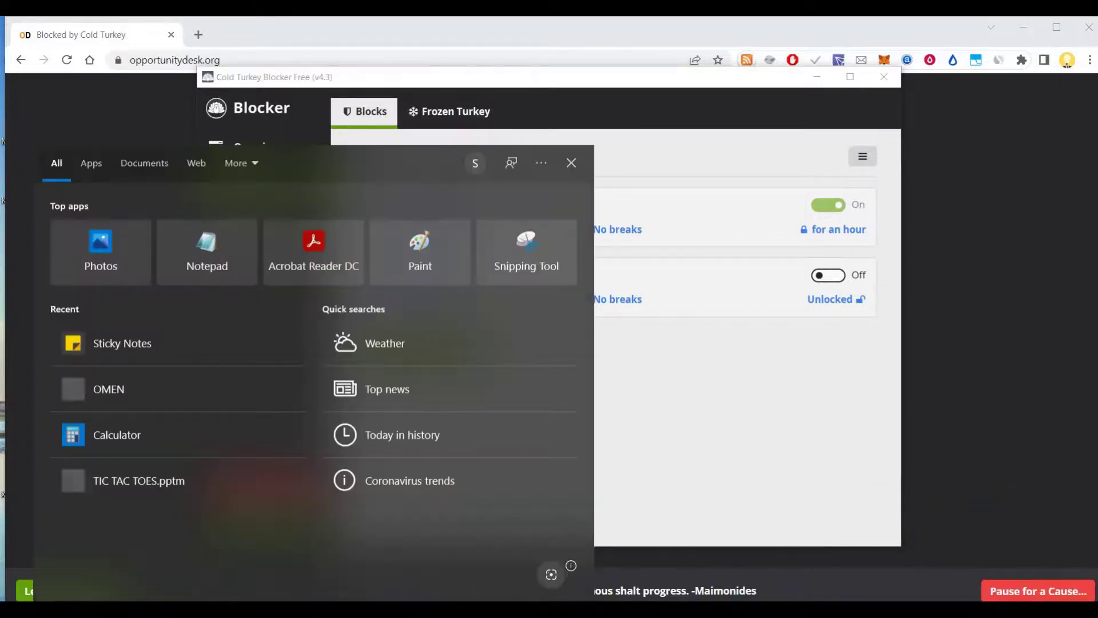
{"action": "type", "text": "UNIS"}
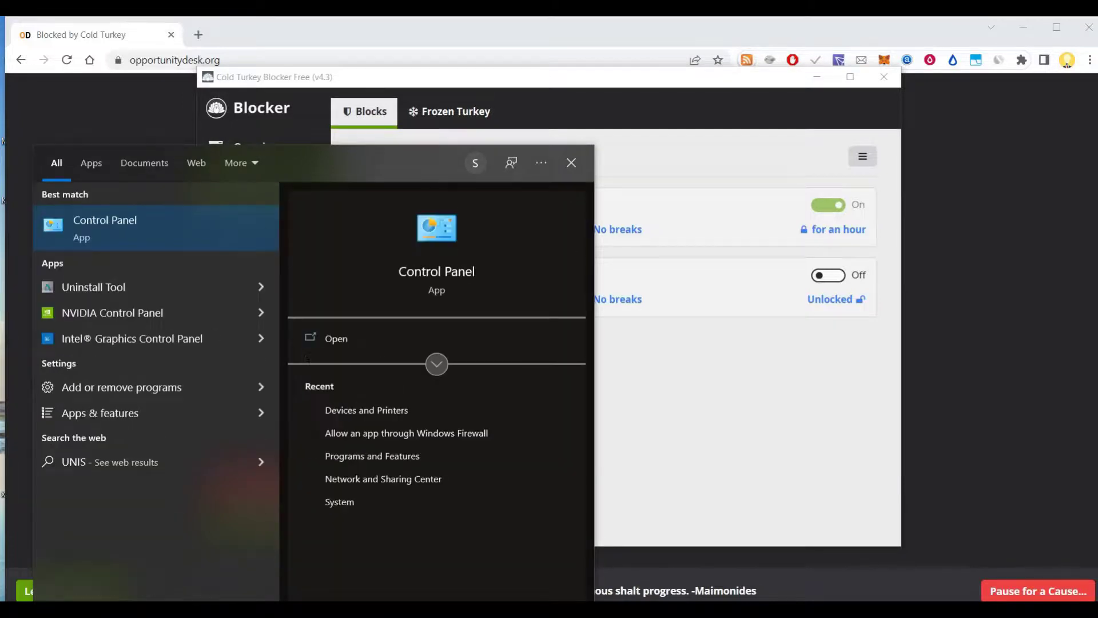
{"action": "left_click", "coordinate": [176, 277]}
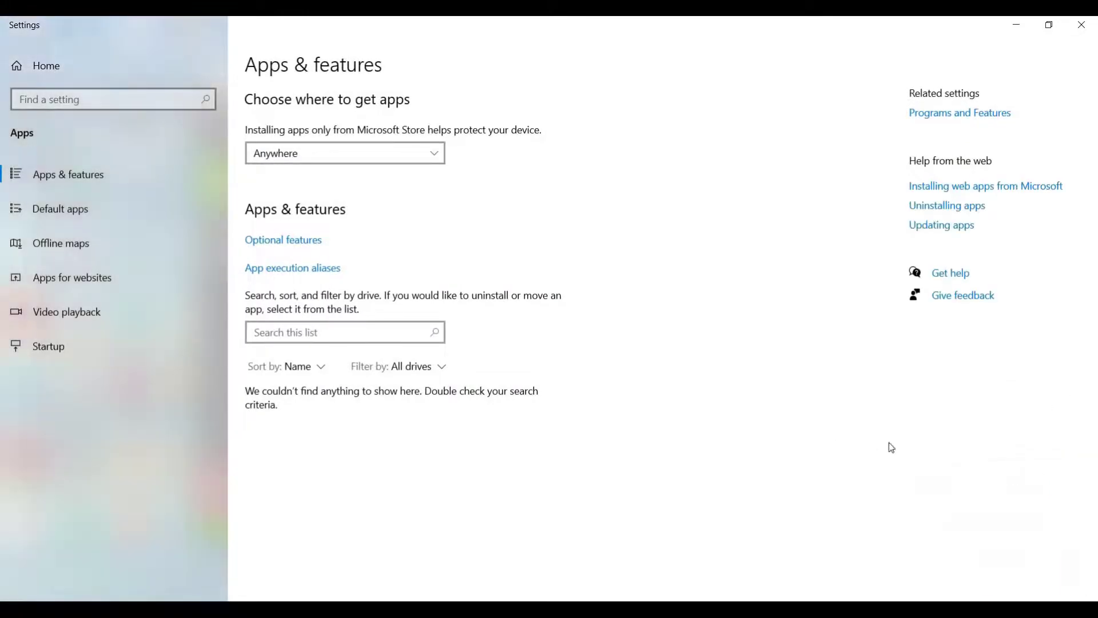
Filter the installed apps list with 'COLD' and select Cold Turkey Blocker
{"action": "left_click", "coordinate": [367, 331]}
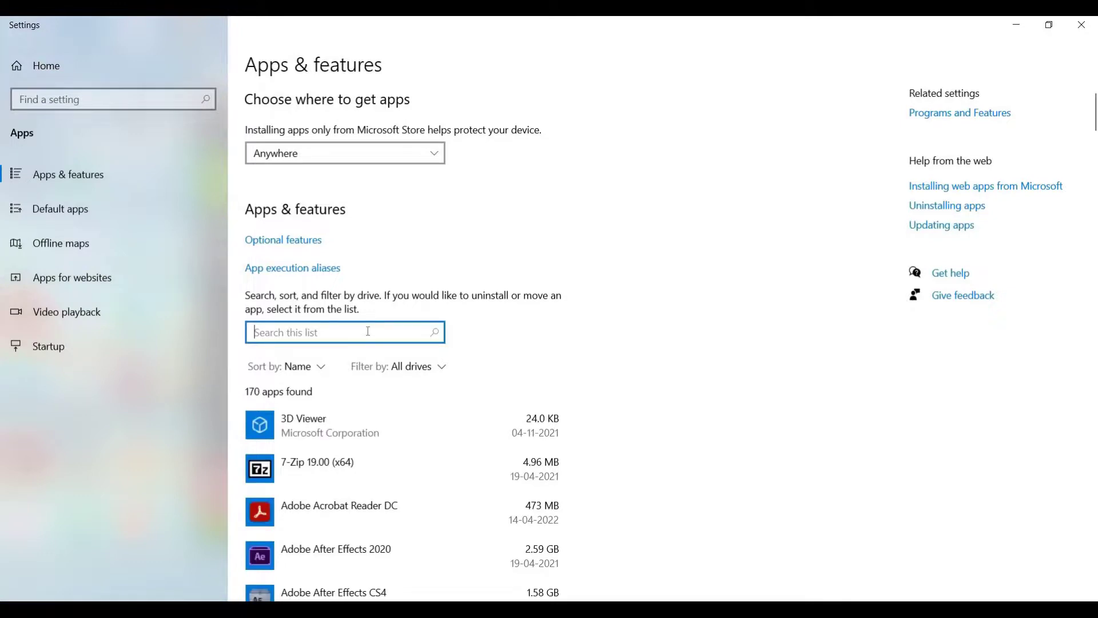
{"action": "type", "text": "COLD"}
{"action": "left_click", "coordinate": [525, 441]}
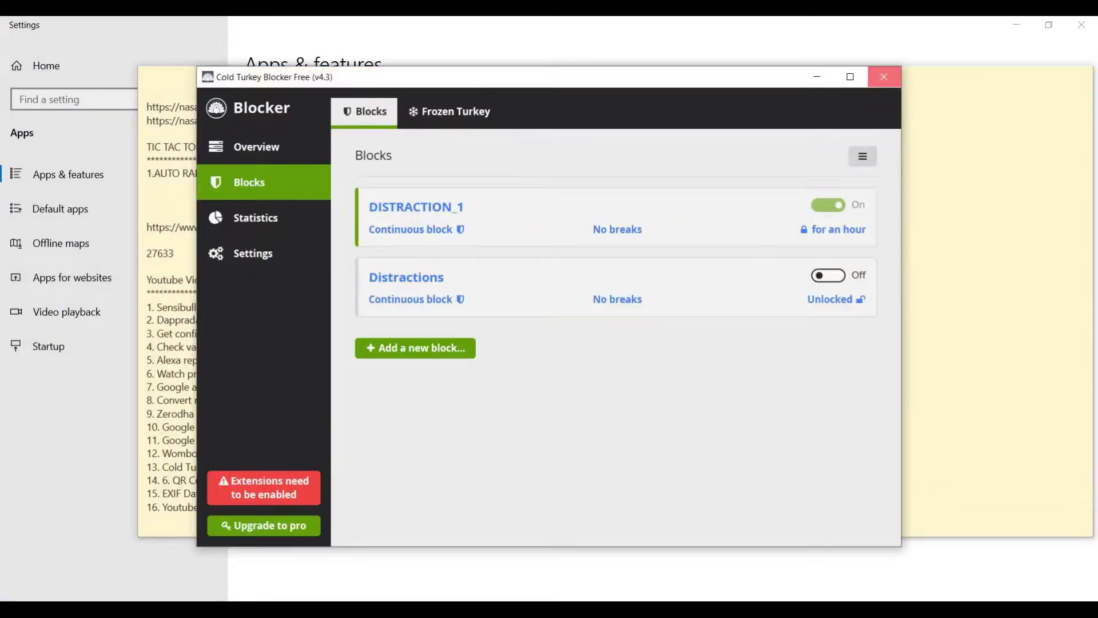
Close the Cold Turkey window and warning toast, then choose Uninstall for Cold Turkey Blocker
{"action": "left_click", "coordinate": [883, 76]}
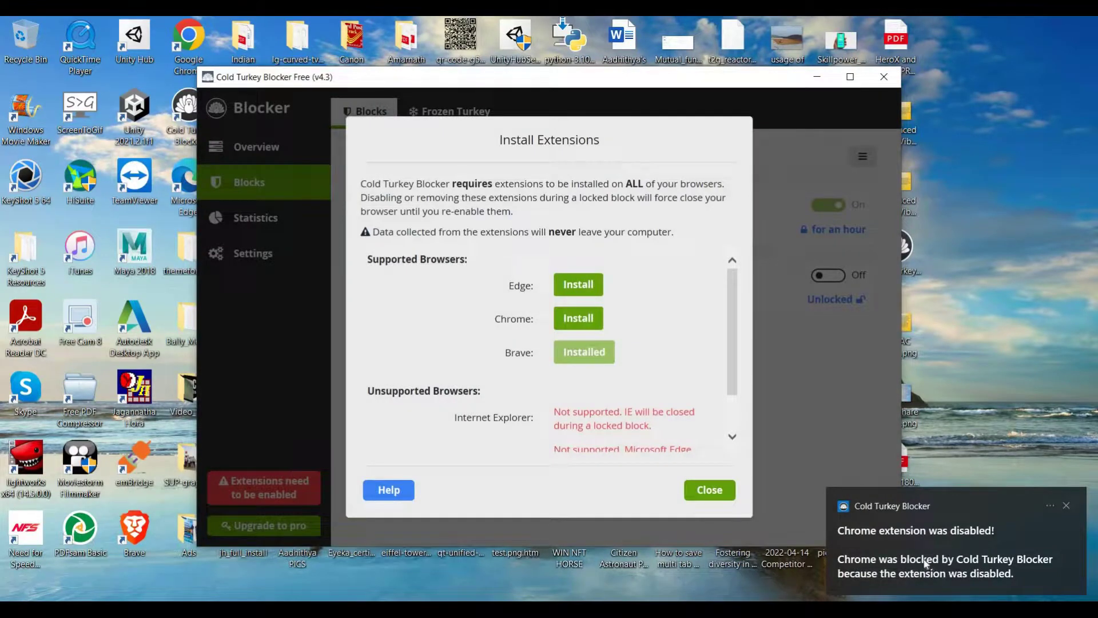
{"action": "left_click", "coordinate": [930, 565]}
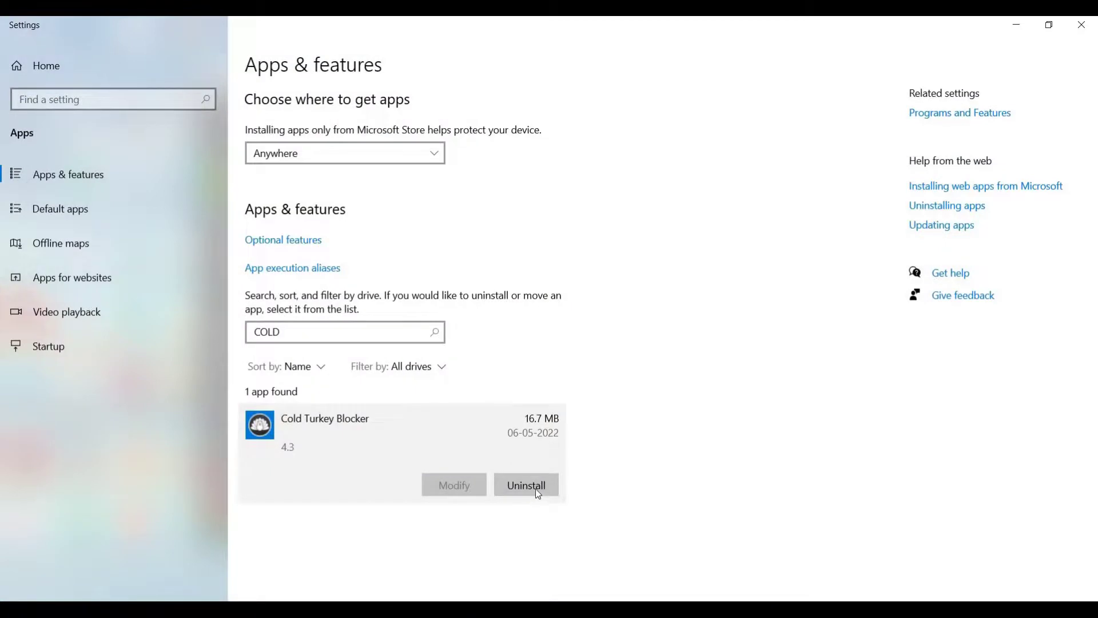
{"action": "left_click", "coordinate": [536, 488]}
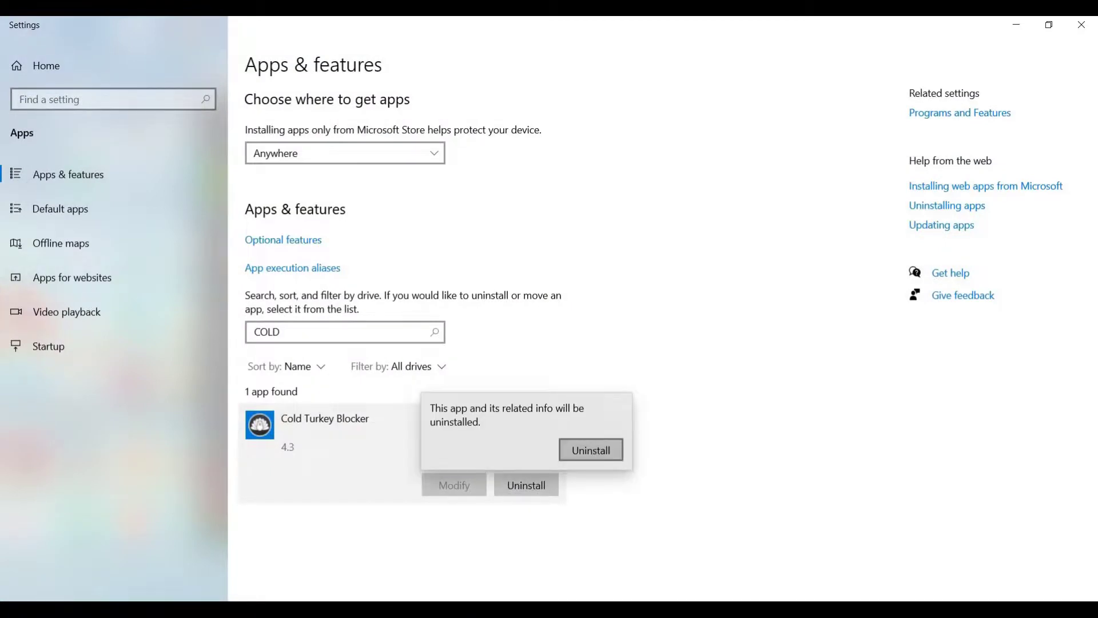
Confirm full removal of Cold Turkey Blocker and acknowledge the locked-block cannot-uninstall warning
{"action": "left_click", "coordinate": [591, 450]}
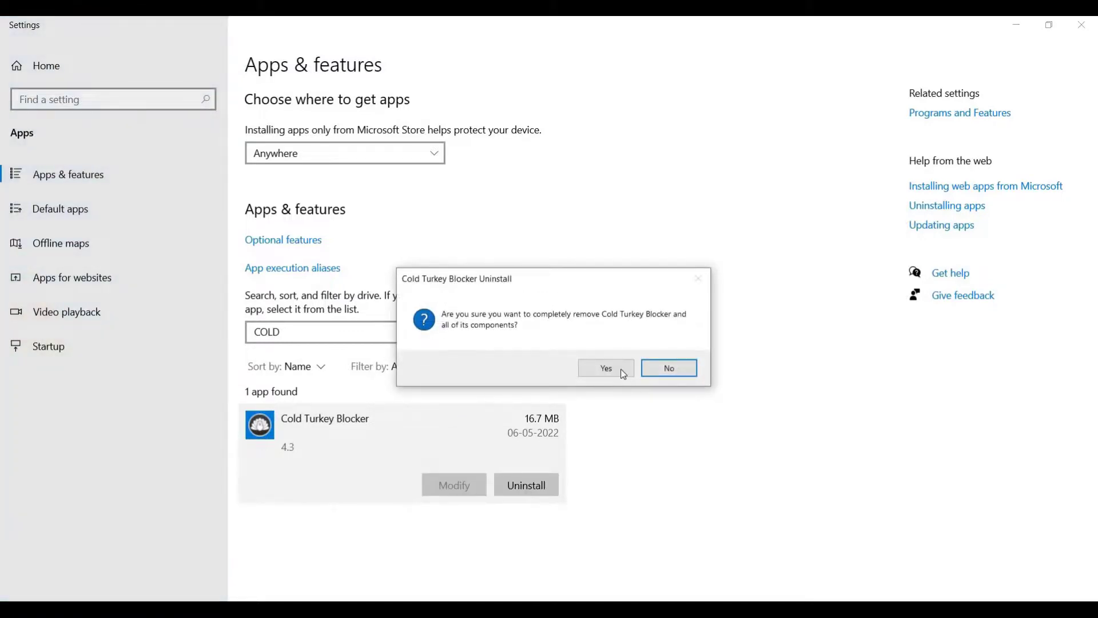
{"action": "left_click", "coordinate": [623, 373]}
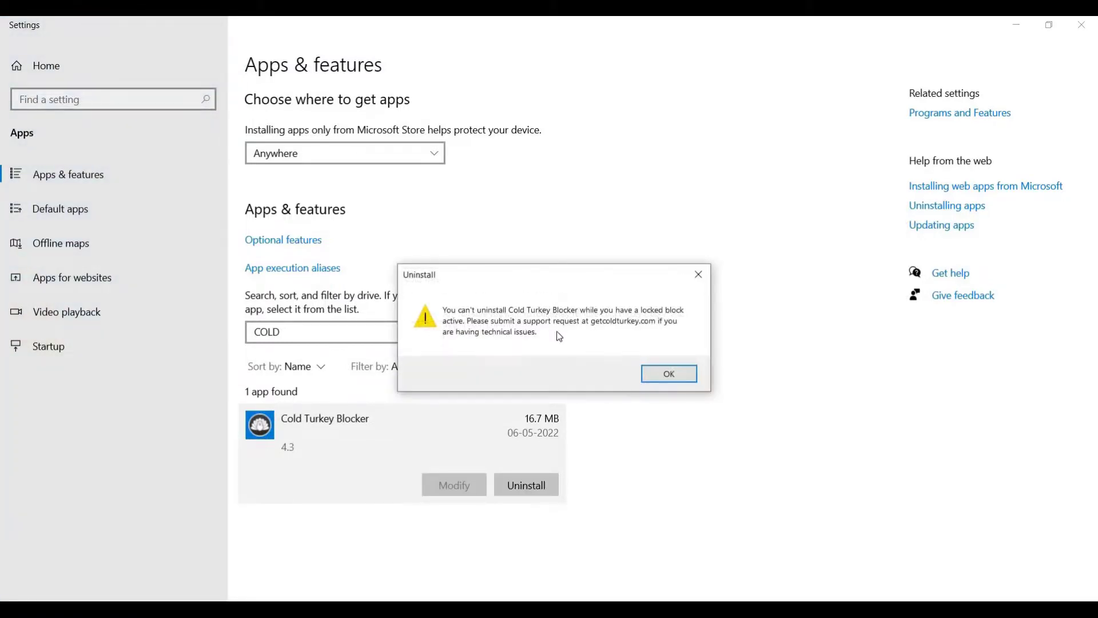
{"action": "left_click", "coordinate": [671, 375]}
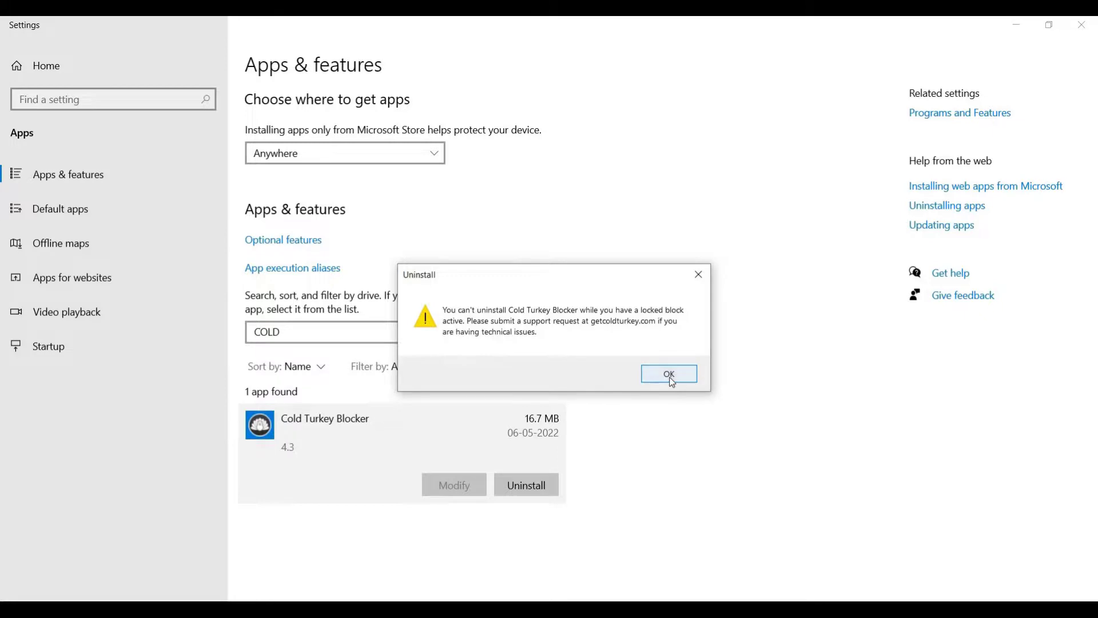